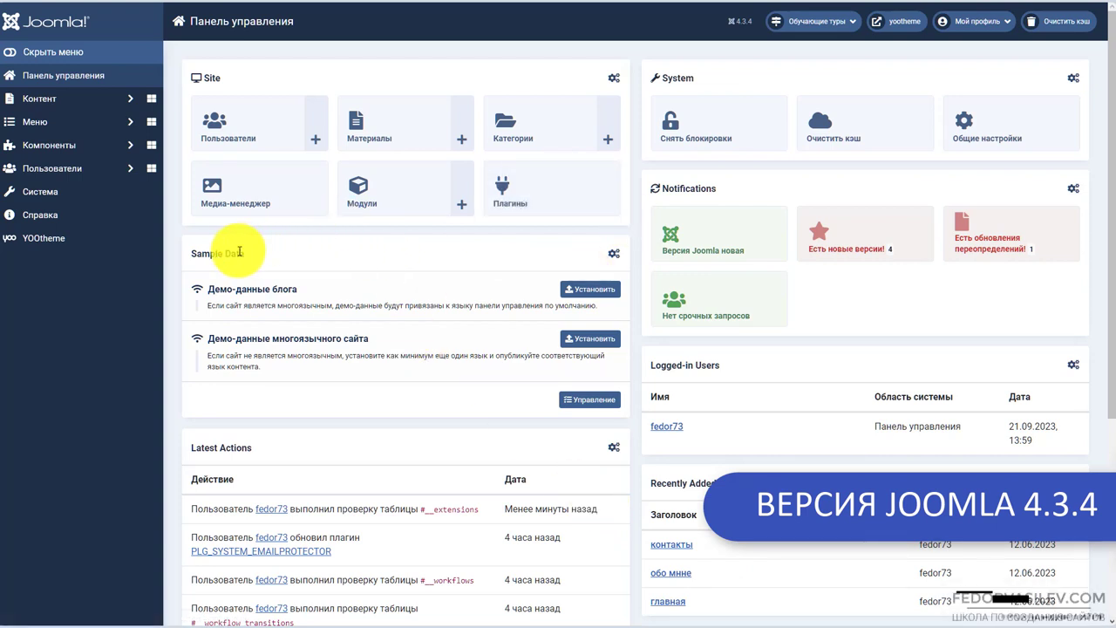
Step: Open the extension installer from the system section and search the JED catalogue for "Email Protector"
{"action": "left_click", "coordinate": [48, 191]}
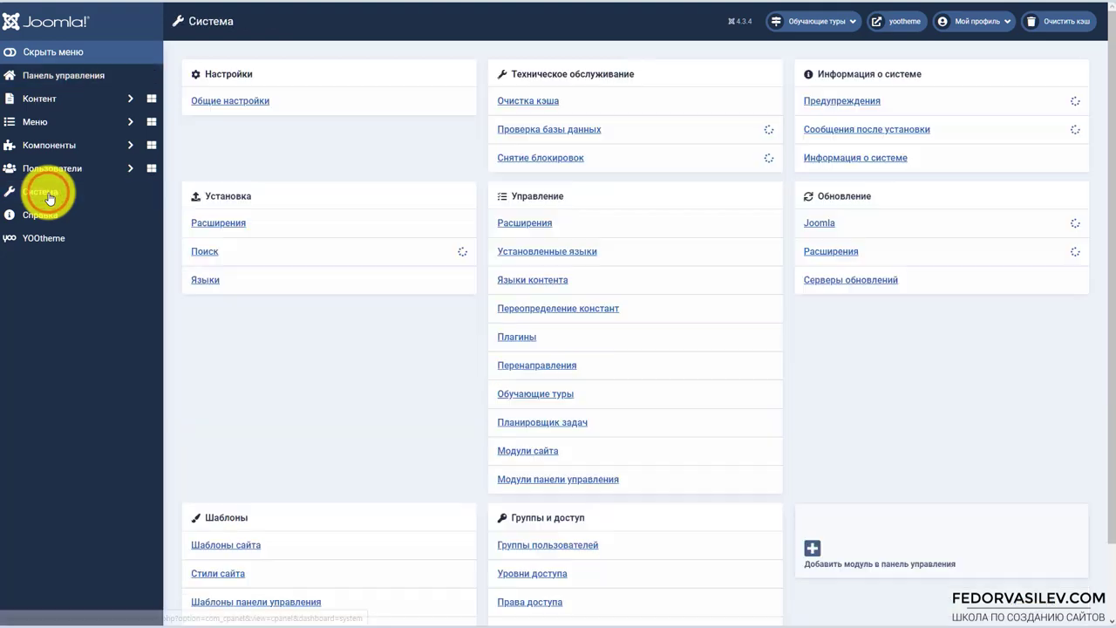
{"action": "left_click", "coordinate": [215, 164]}
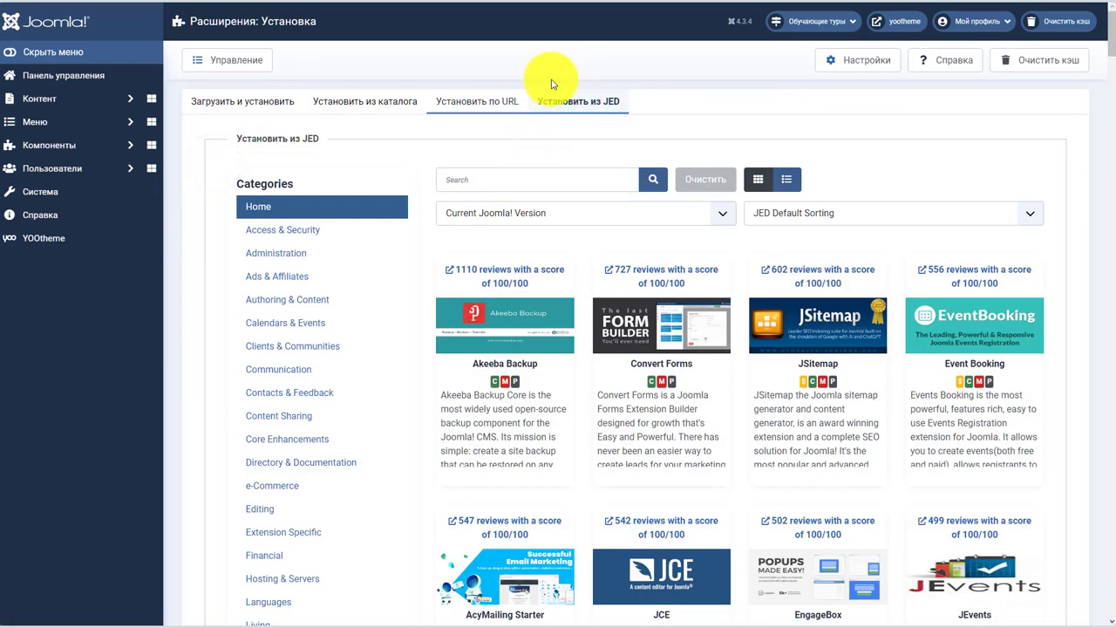
{"action": "right_click", "coordinate": [496, 179]}
{"action": "left_click", "coordinate": [503, 282]}
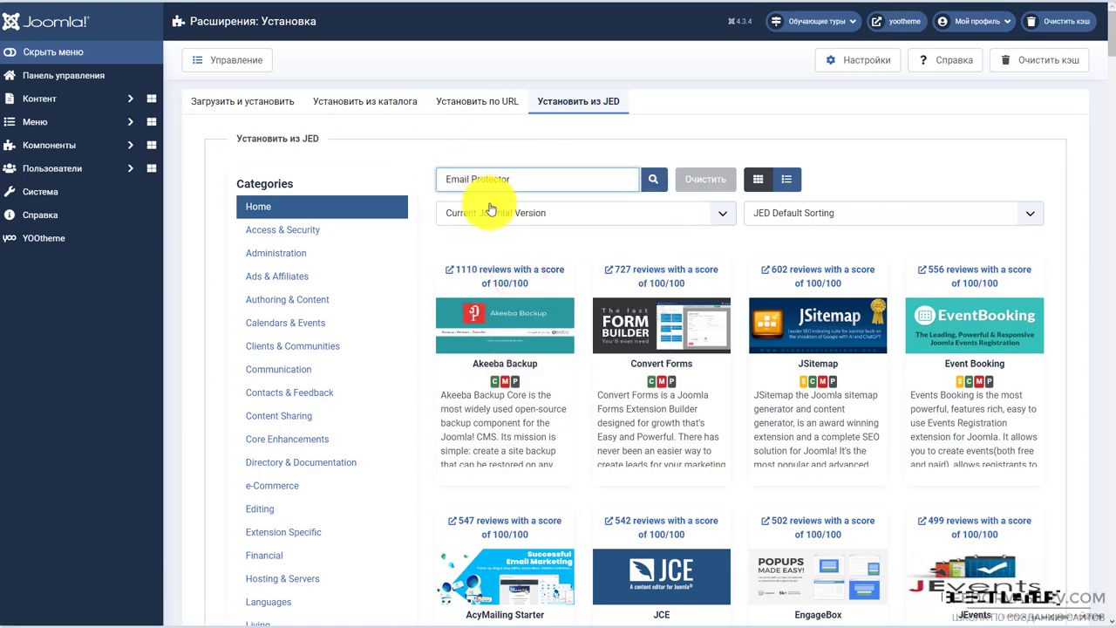
{"action": "left_click", "coordinate": [653, 179]}
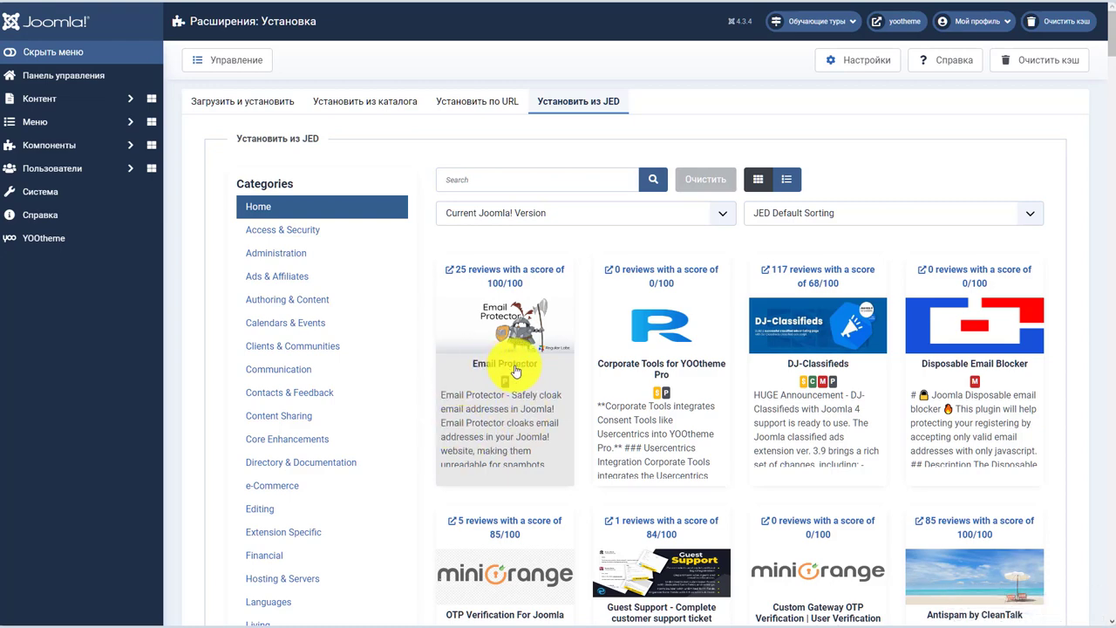
Step: Install the Email Protector plugin by Regular Labs from its JED entry and confirm the installation
{"action": "left_click", "coordinate": [482, 368]}
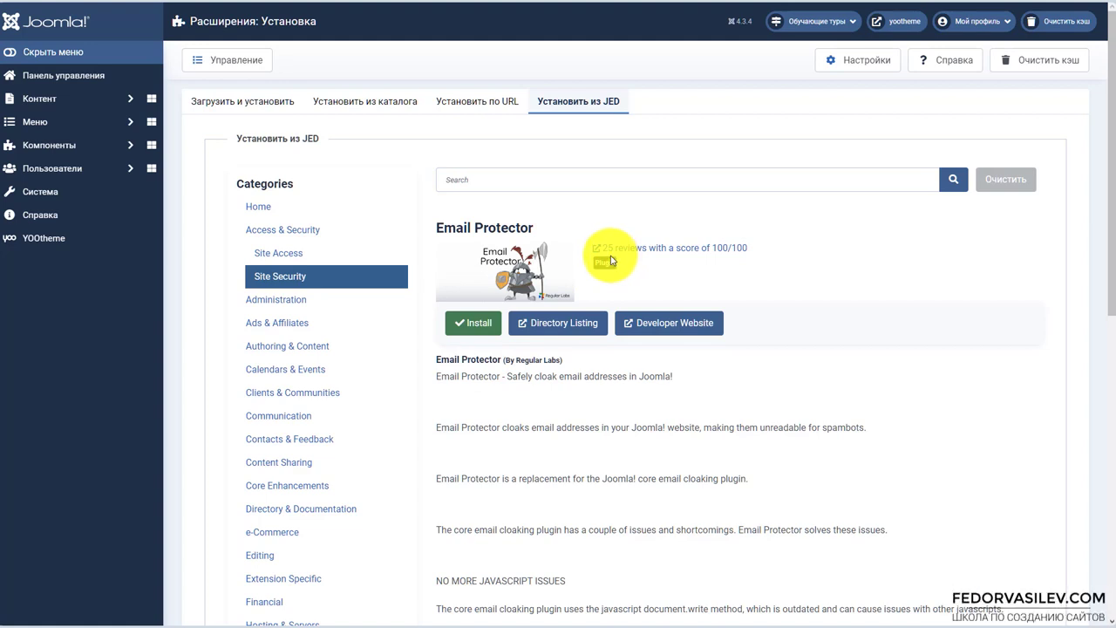
{"action": "left_click", "coordinate": [468, 326]}
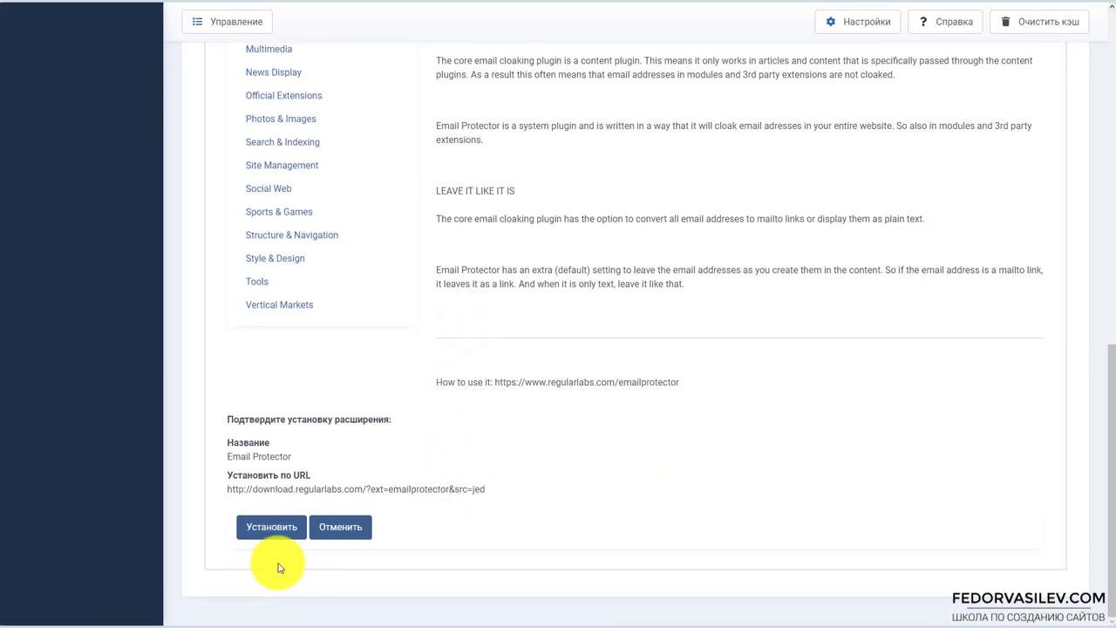
{"action": "left_click", "coordinate": [268, 533]}
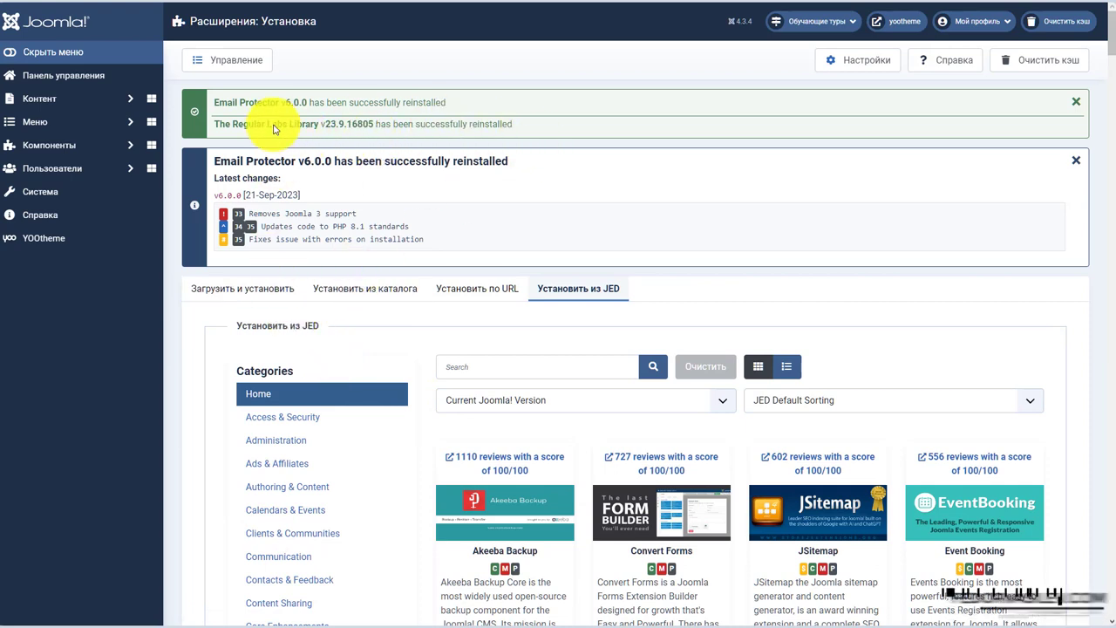
{"action": "left_click_drag", "start_coordinate": [216, 99], "coordinate": [349, 122]}
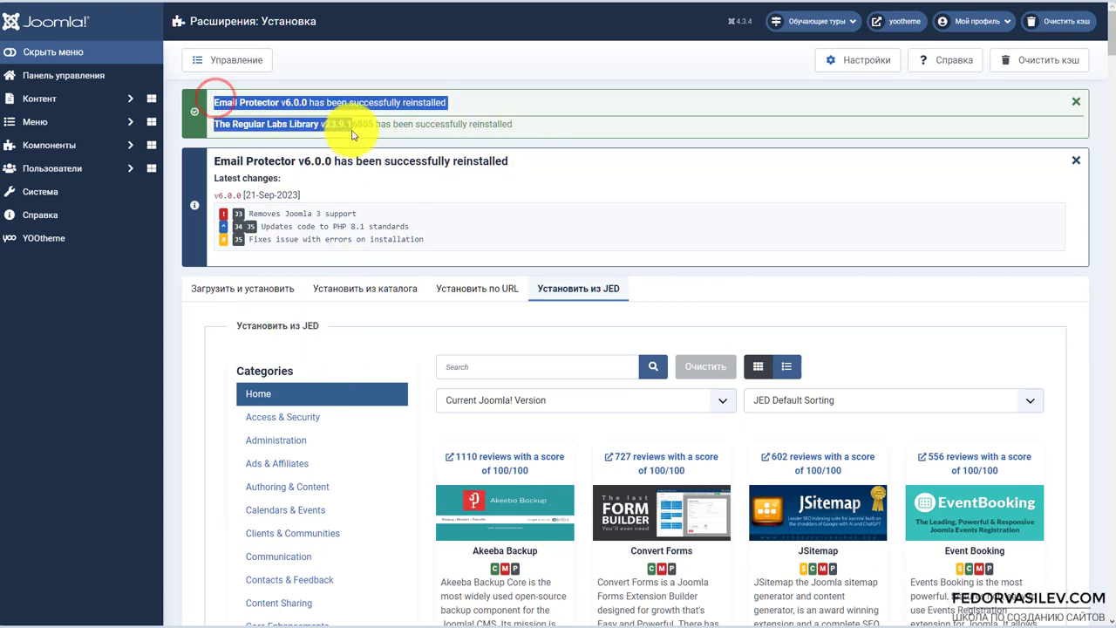
{"action": "left_click", "coordinate": [412, 120]}
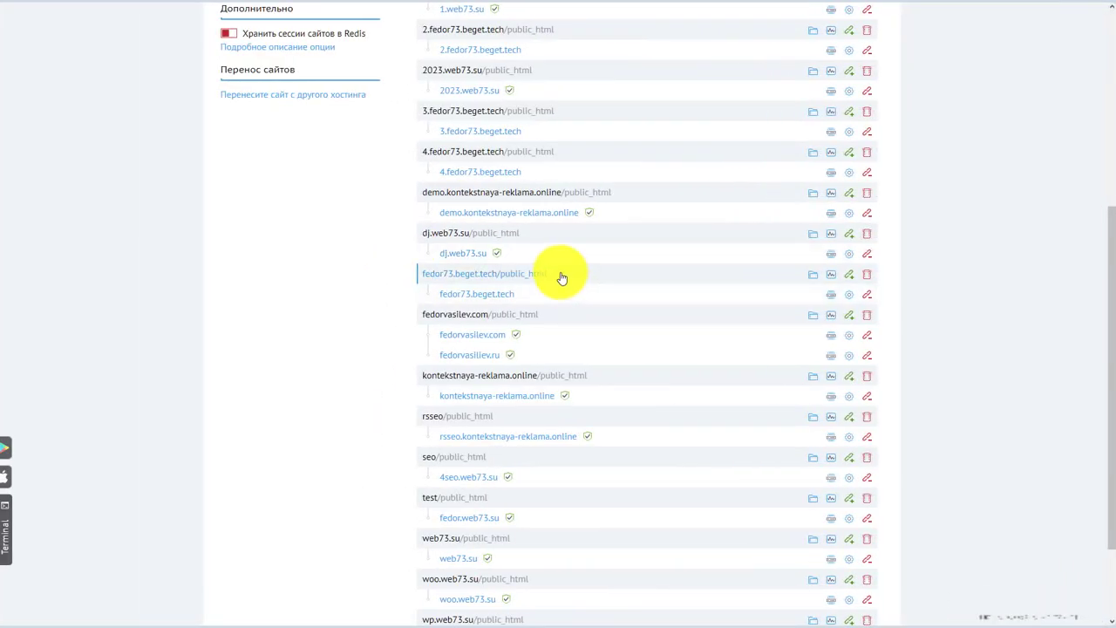
Step: Open the settings of yootheme.web73.su in the Beget hosting panel and examine the selected and available PHP versions
{"action": "scroll", "coordinate": [561, 278], "scroll_direction": "down", "scroll_amount": 3}
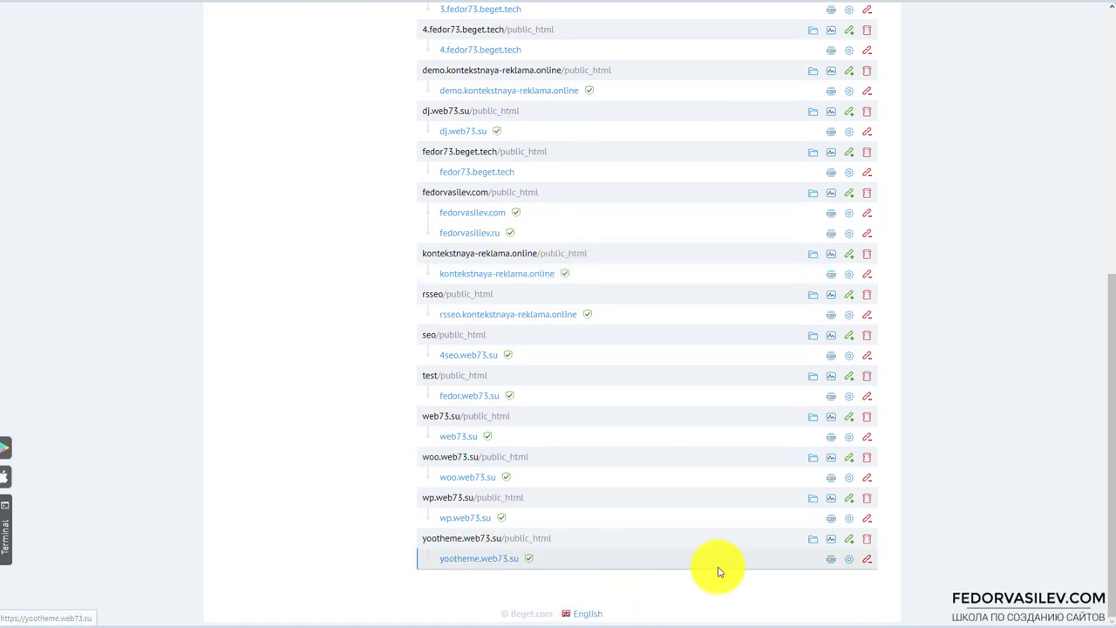
{"action": "left_click", "coordinate": [850, 563]}
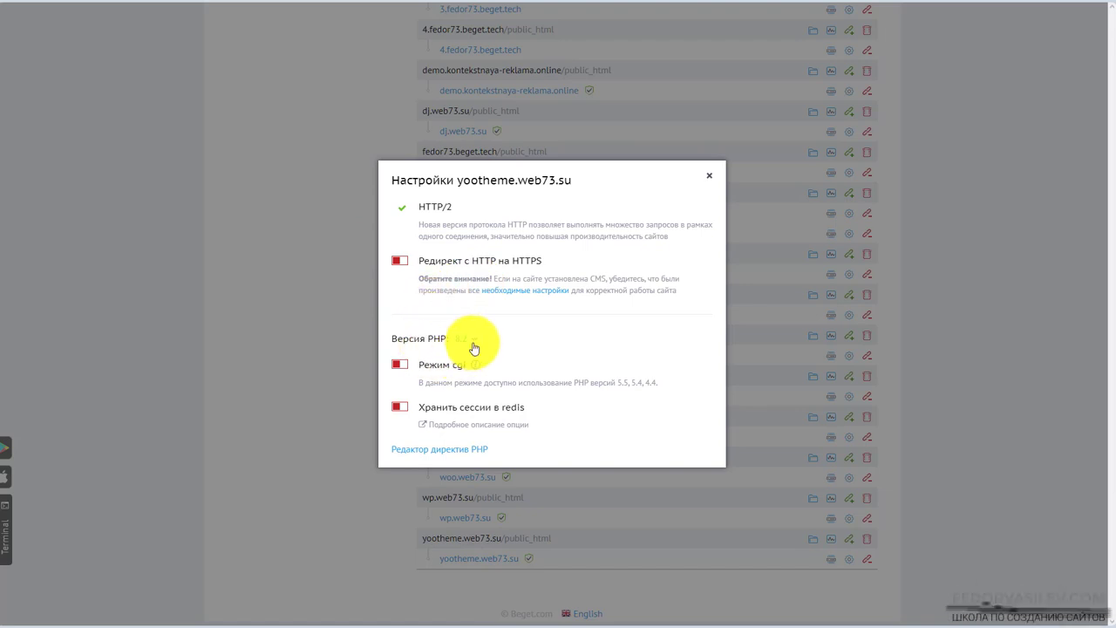
{"action": "left_click", "coordinate": [473, 341]}
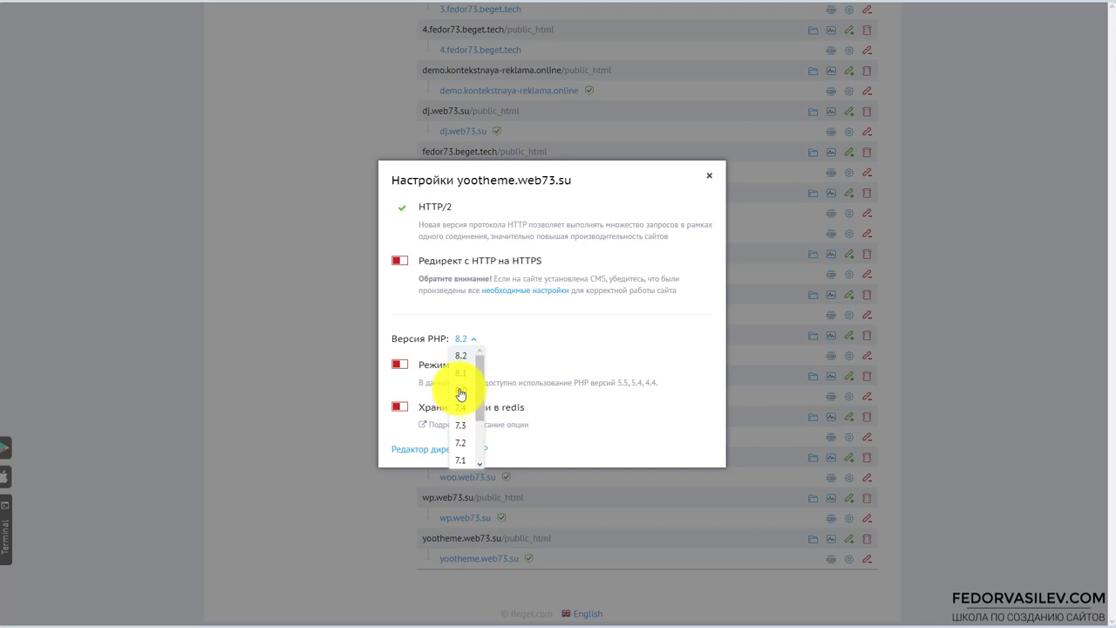
{"action": "left_click", "coordinate": [490, 326]}
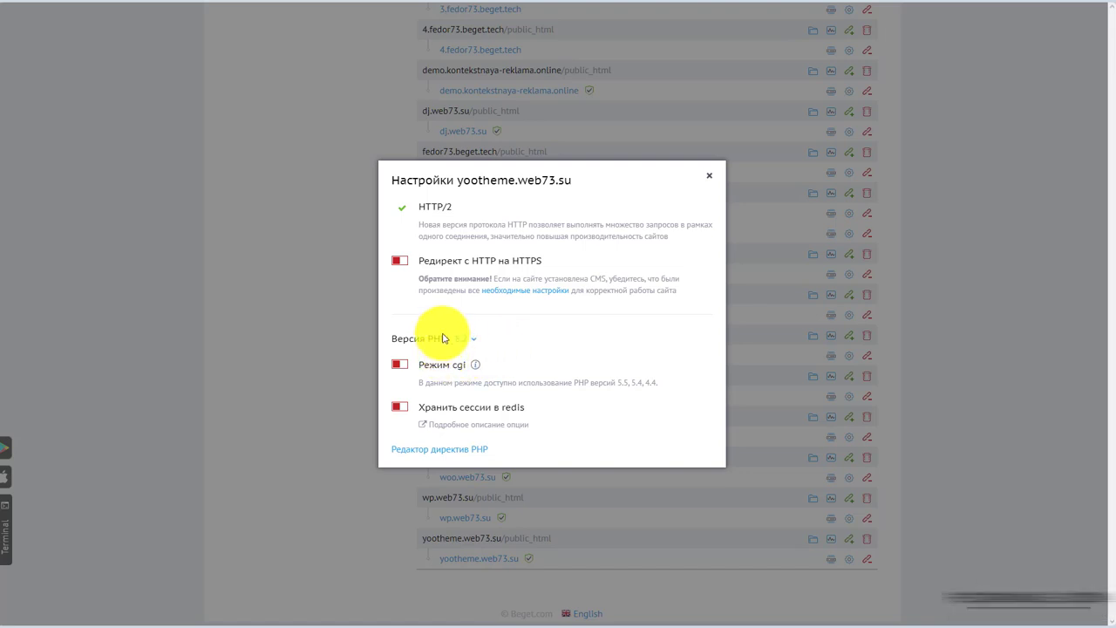
{"action": "left_click", "coordinate": [474, 339]}
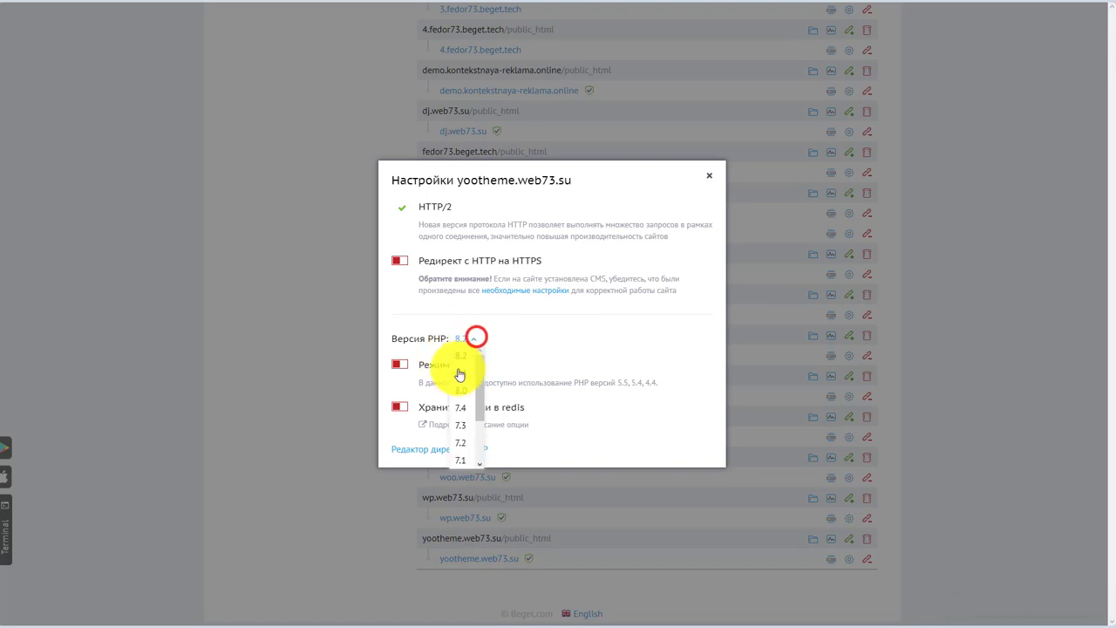
{"action": "left_click", "coordinate": [511, 320]}
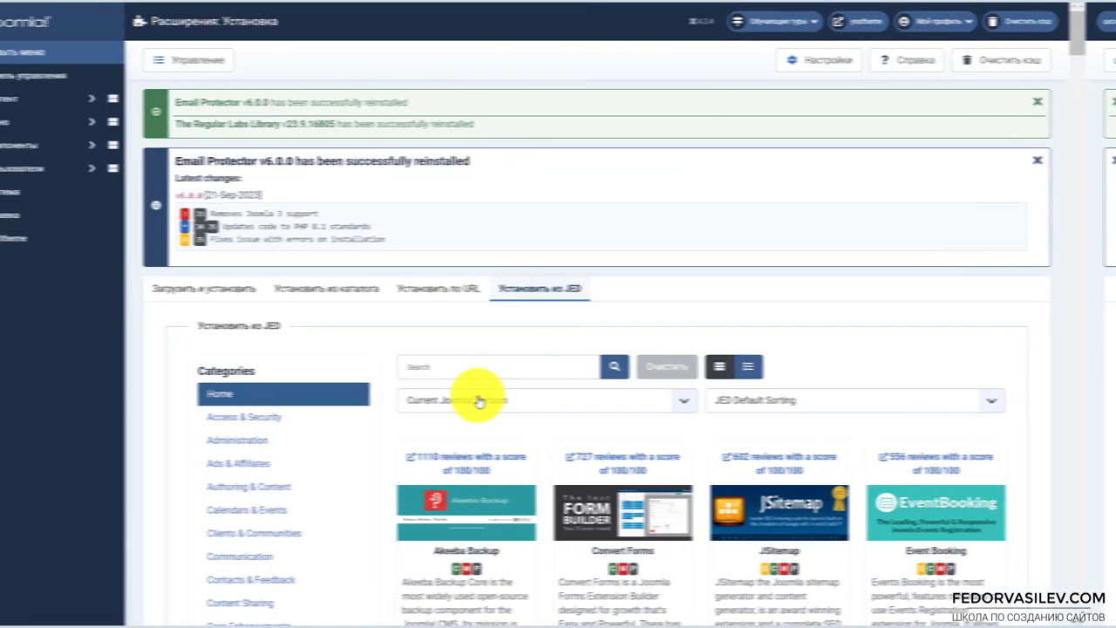
Step: Open the list of installed plugins from the control panel and locate System - Regular Labs - Email Protector
{"action": "left_click", "coordinate": [65, 75]}
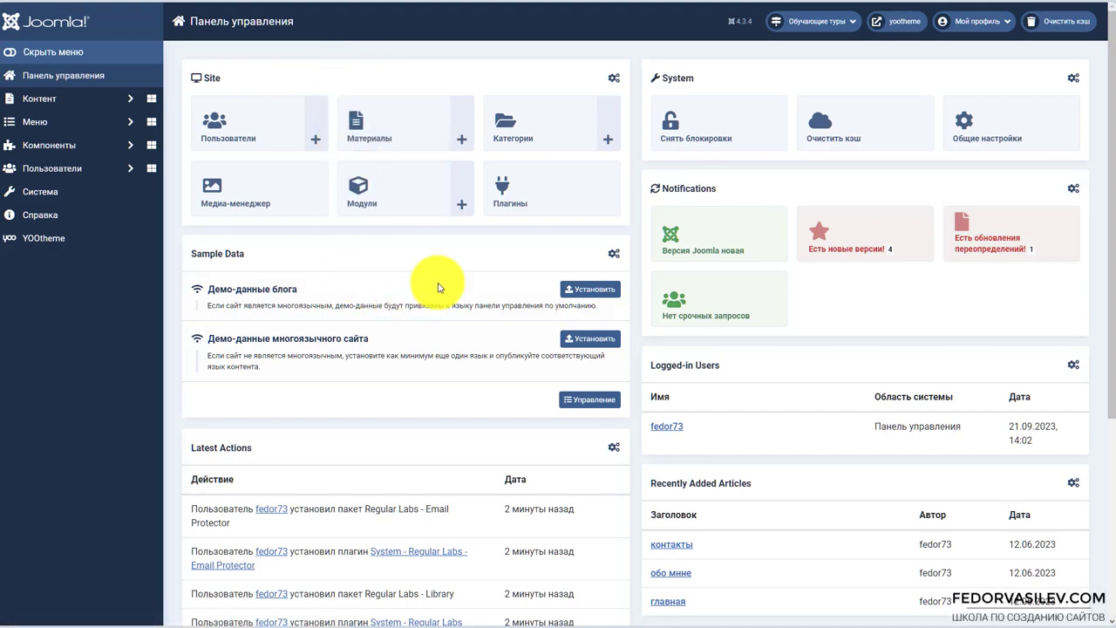
{"action": "left_click", "coordinate": [521, 193]}
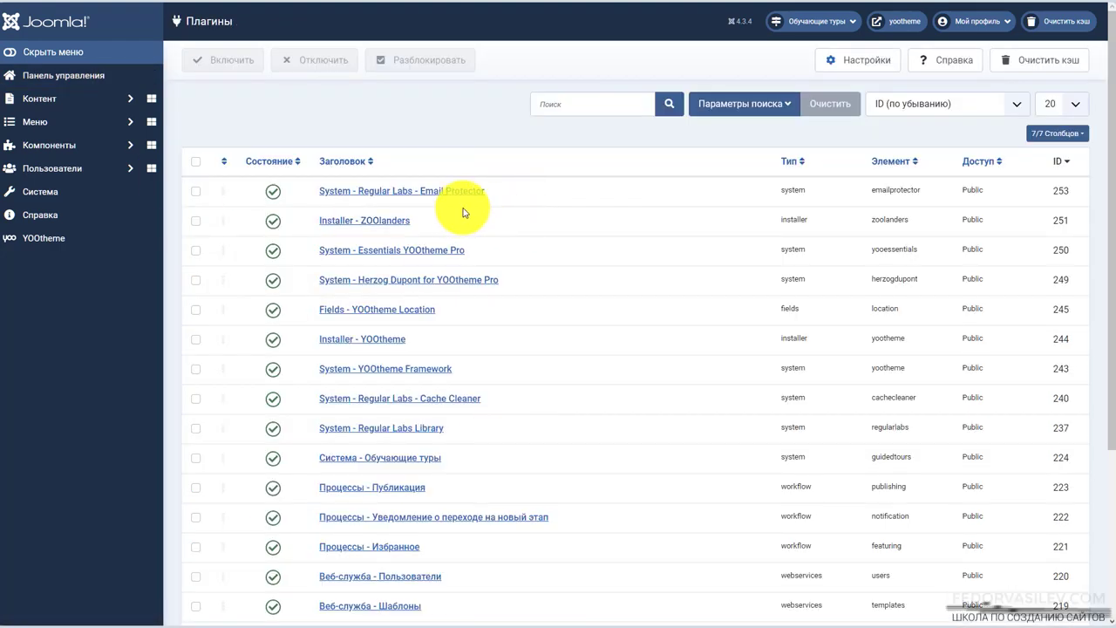
{"action": "left_click_drag", "start_coordinate": [500, 188], "coordinate": [306, 194]}
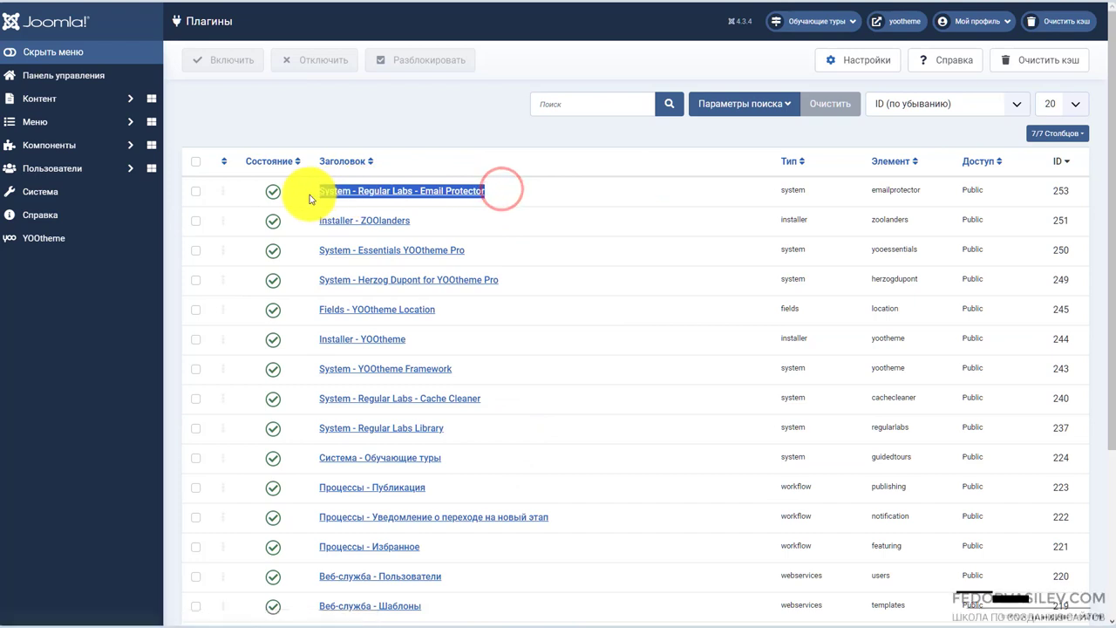
{"action": "left_click", "coordinate": [581, 140]}
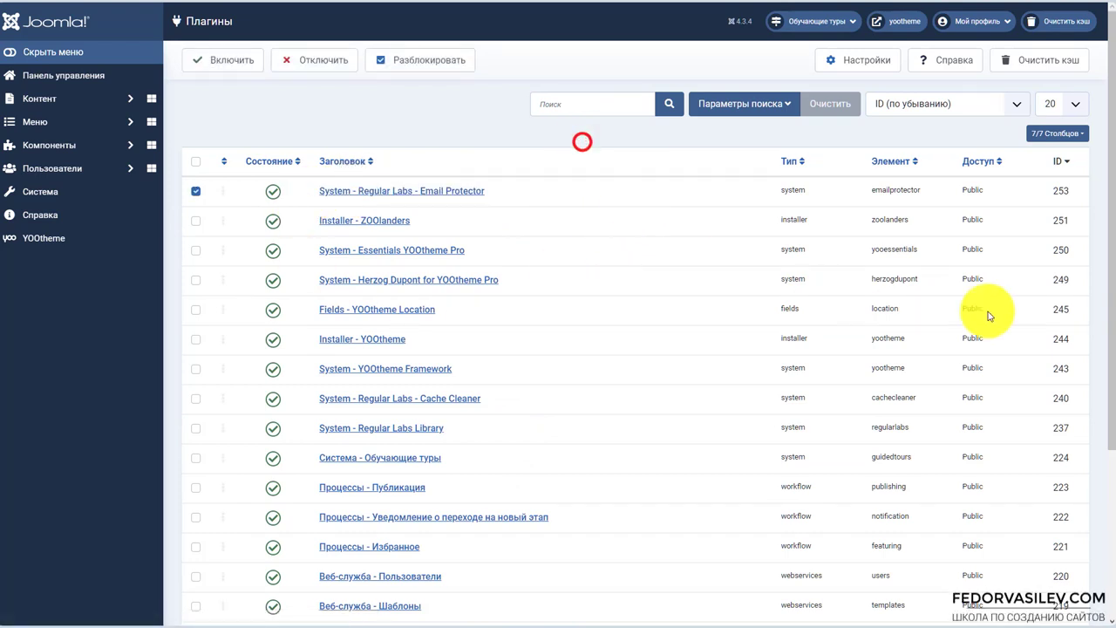
{"action": "left_click", "coordinate": [528, 195]}
{"action": "left_click", "coordinate": [578, 137]}
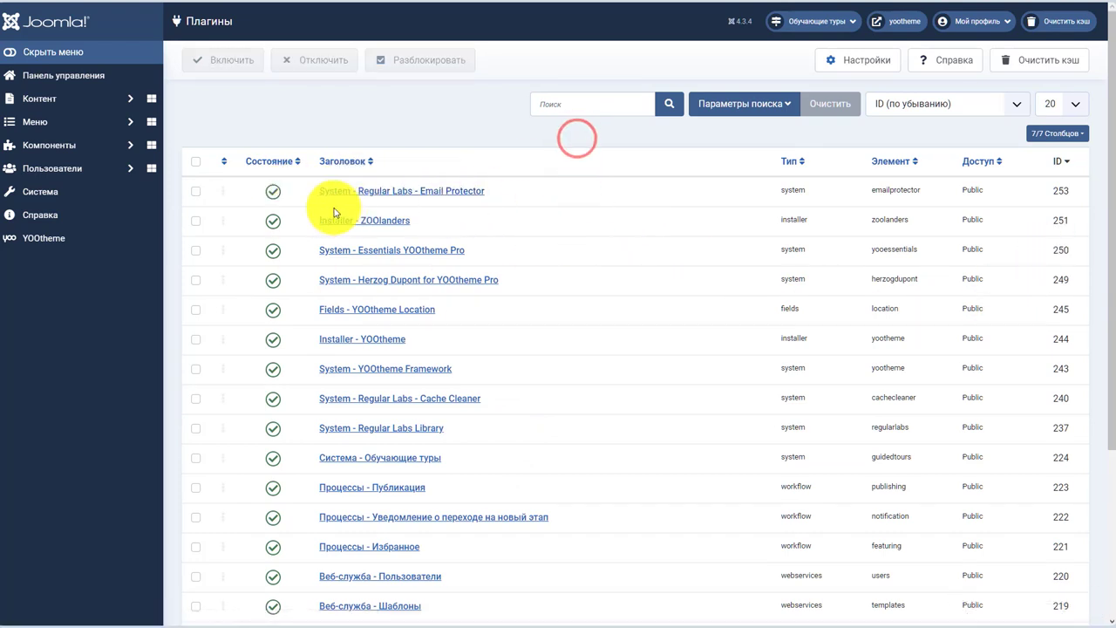
{"action": "left_click", "coordinate": [700, 102]}
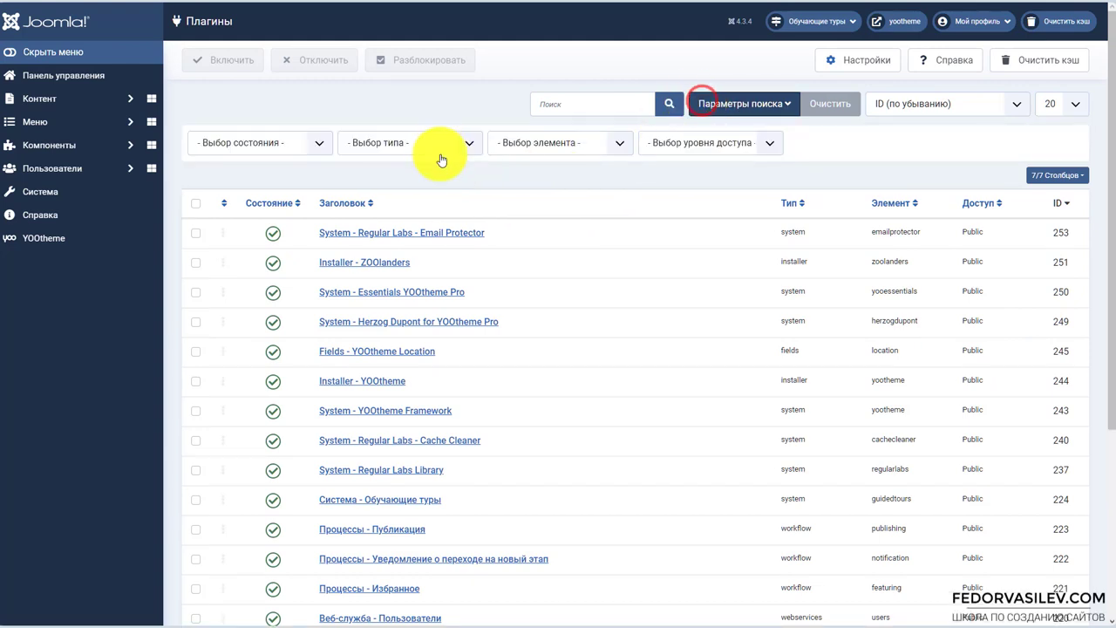
{"action": "left_click", "coordinate": [525, 143]}
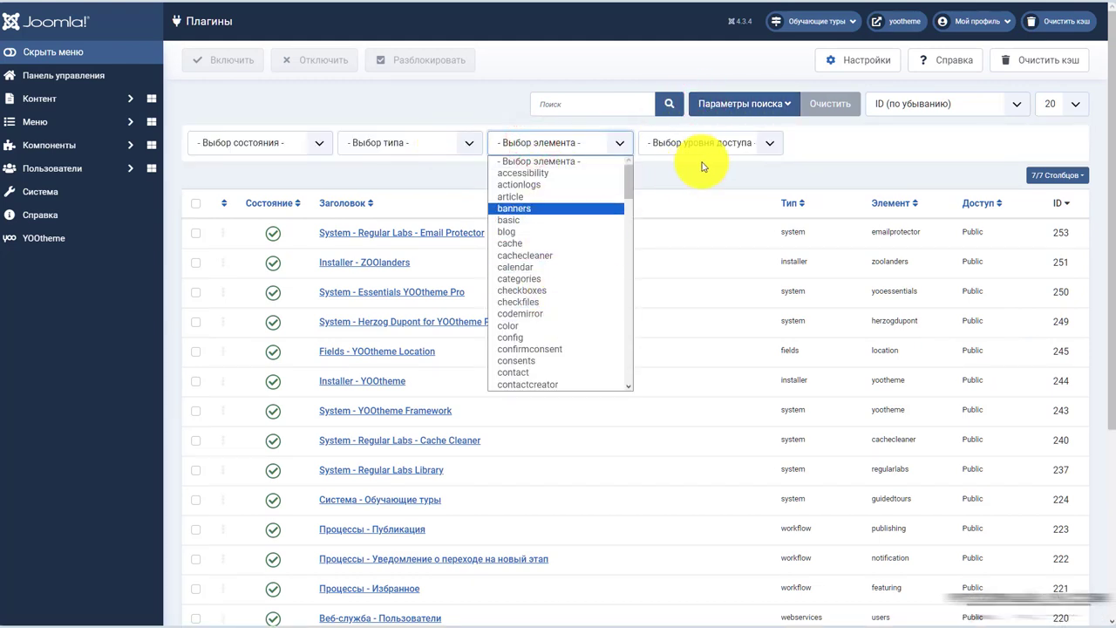
{"action": "left_click", "coordinate": [818, 150]}
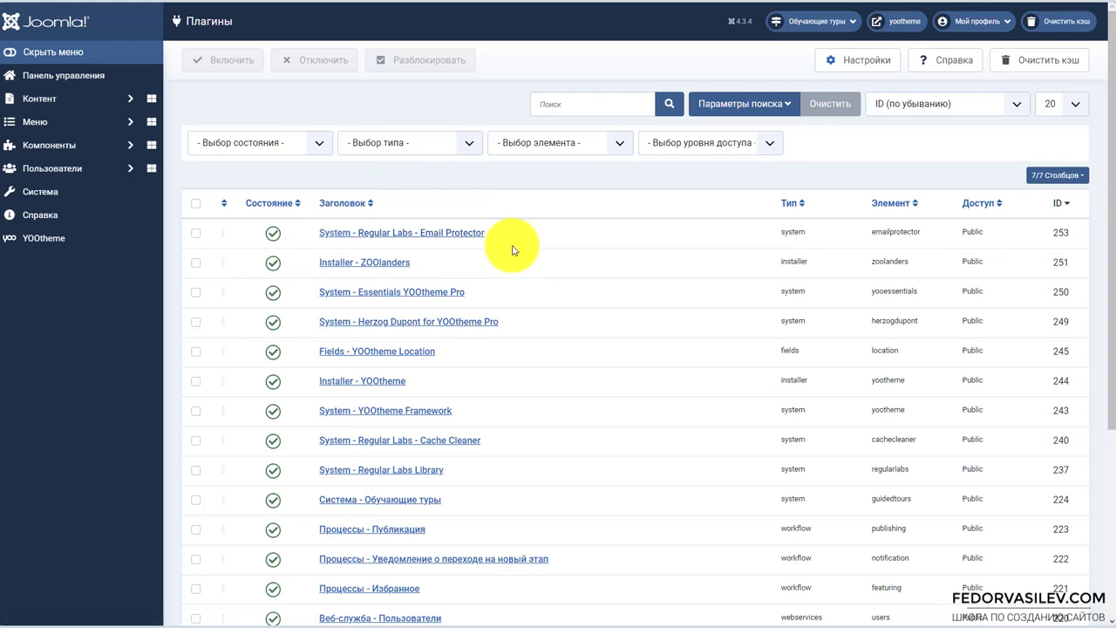
Step: Open the Email Protector plugin's behaviour settings (Поведение) and view the choices for its display style
{"action": "left_click", "coordinate": [424, 230]}
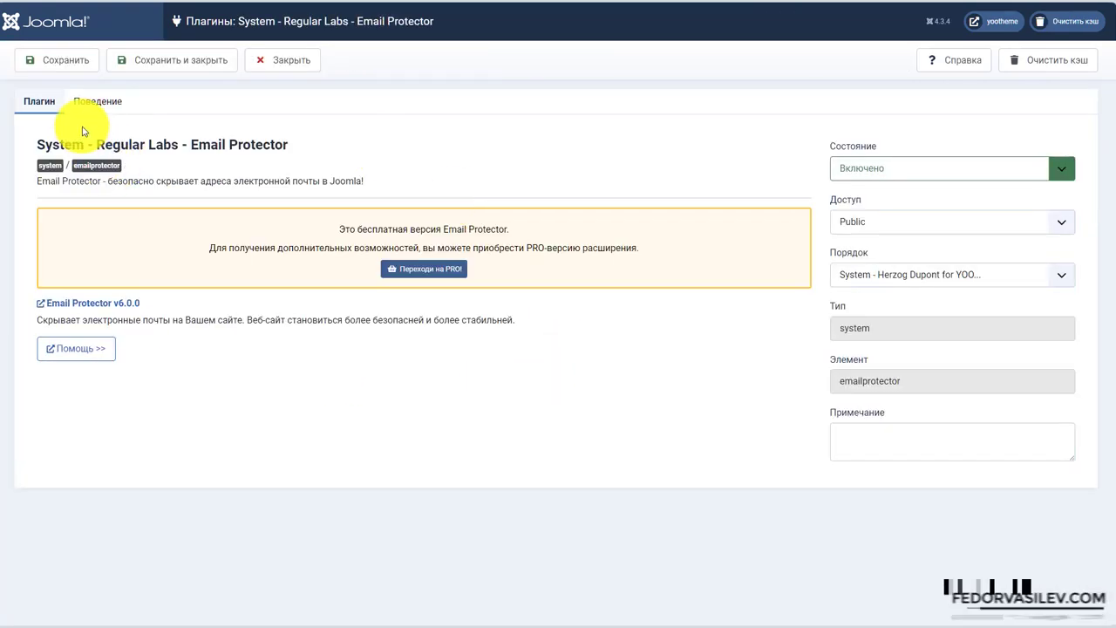
{"action": "left_click", "coordinate": [100, 102]}
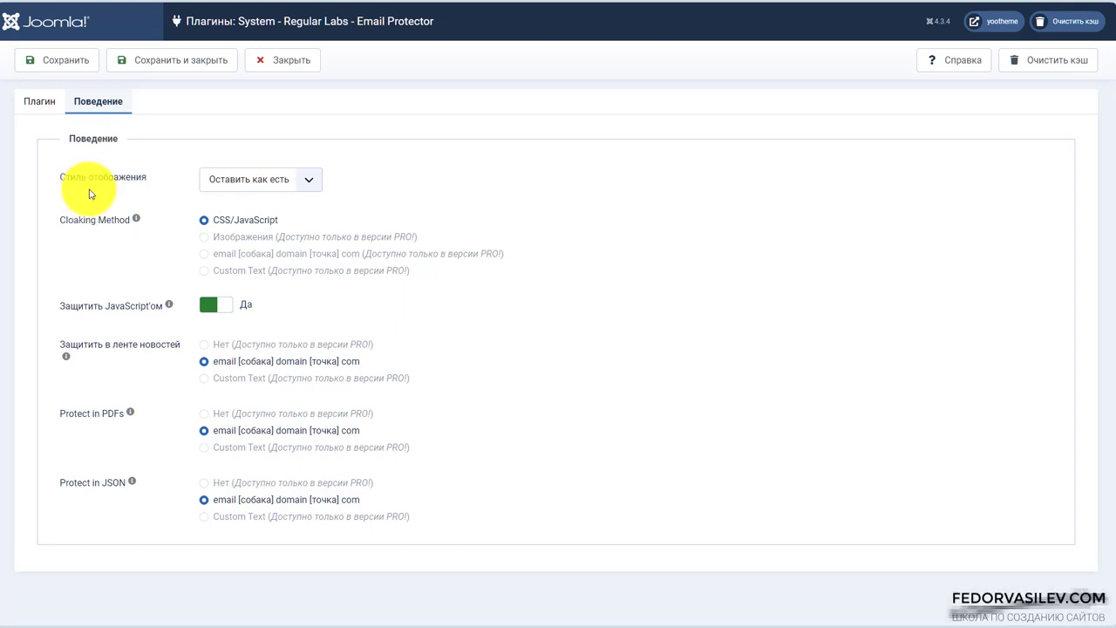
{"action": "left_click", "coordinate": [299, 180]}
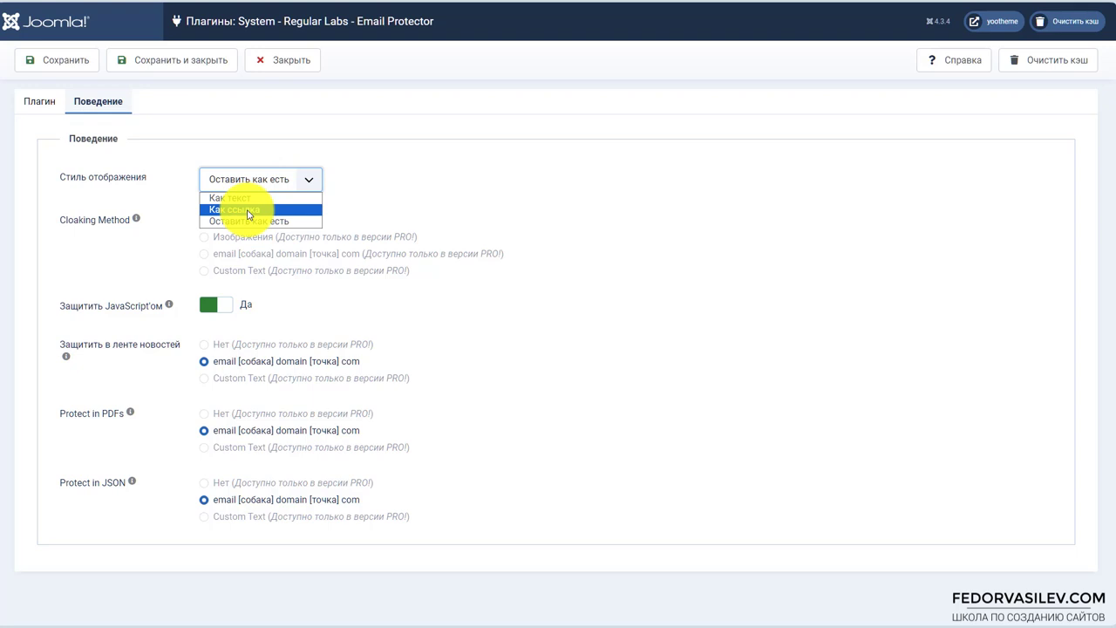
{"action": "left_click", "coordinate": [362, 194]}
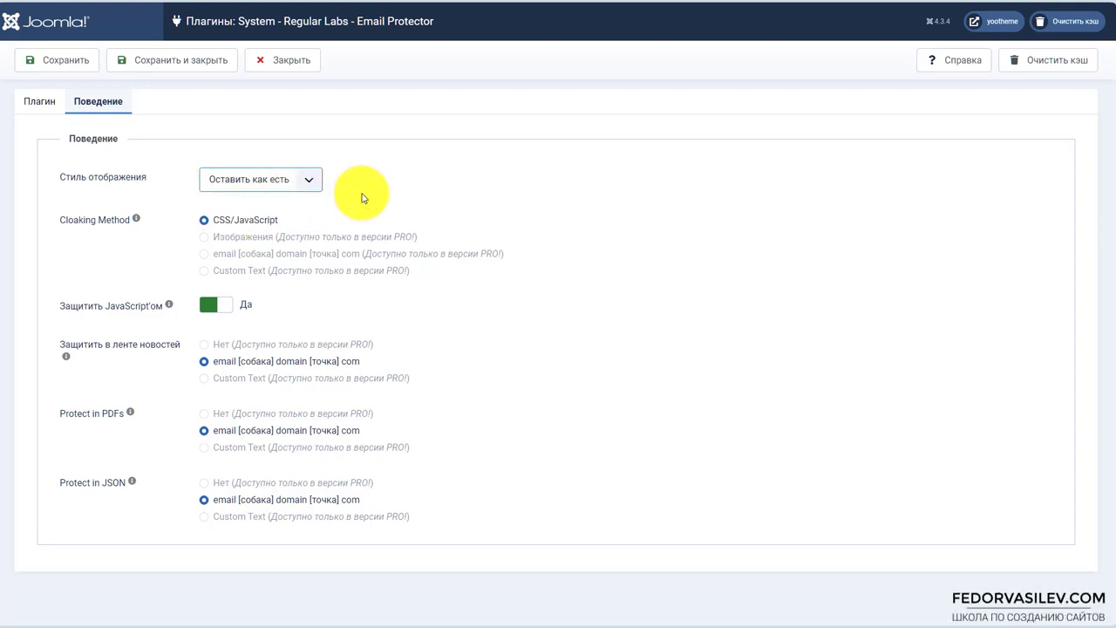
Step: Try the display styles "Как текст" and "Как ссылка", and return the setting to "Оставить как есть"
{"action": "left_click", "coordinate": [269, 181]}
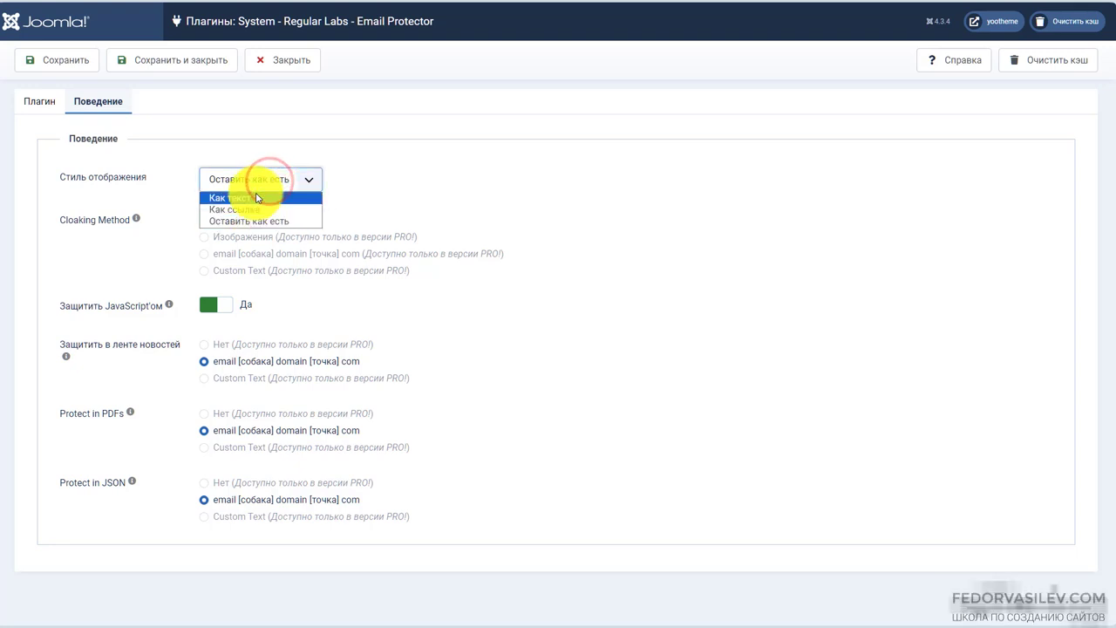
{"action": "left_click", "coordinate": [255, 194]}
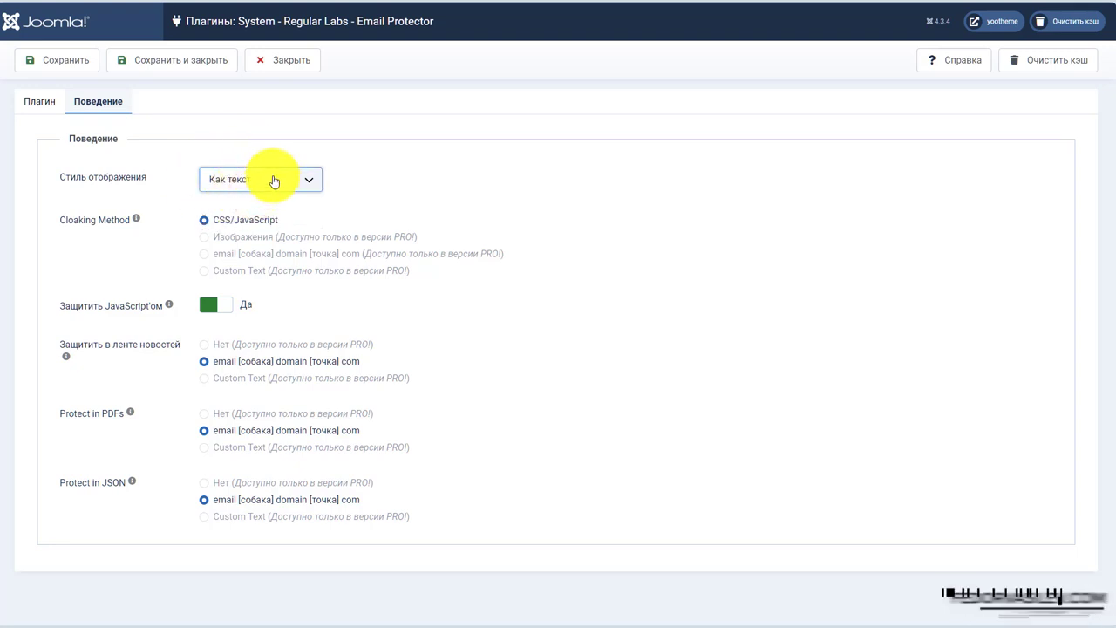
{"action": "left_click", "coordinate": [274, 181]}
{"action": "left_click", "coordinate": [262, 206]}
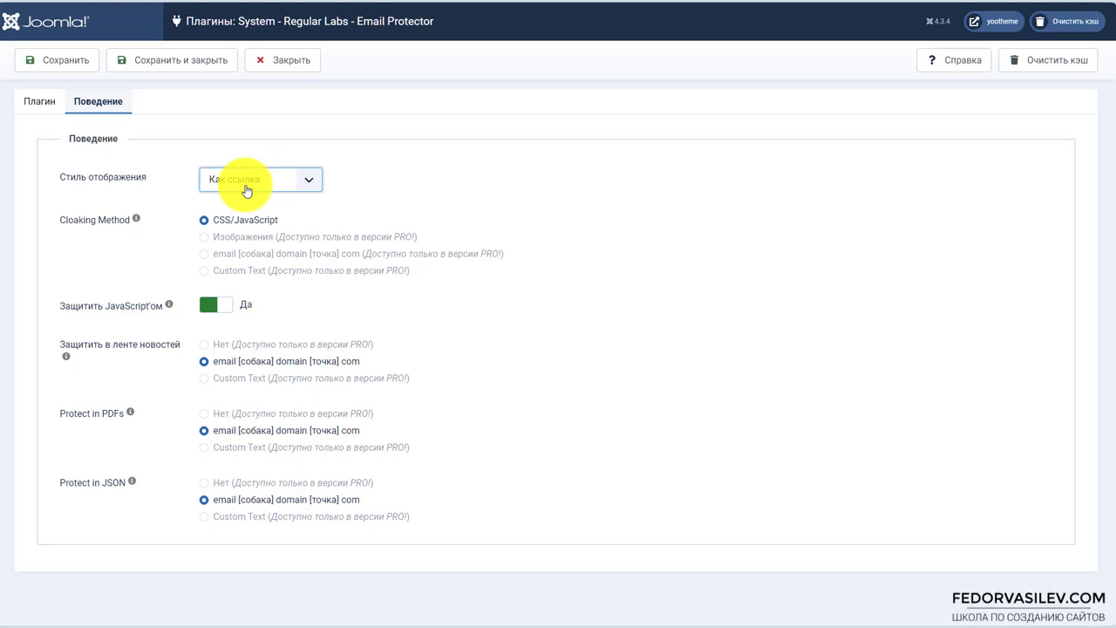
{"action": "left_click", "coordinate": [247, 191]}
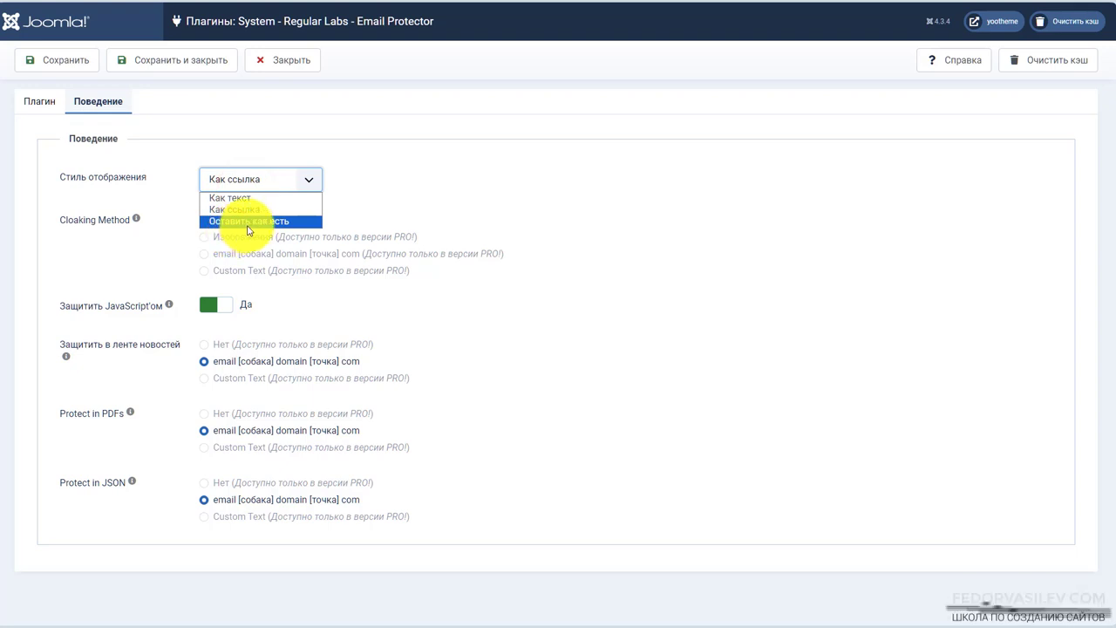
{"action": "left_click", "coordinate": [249, 223]}
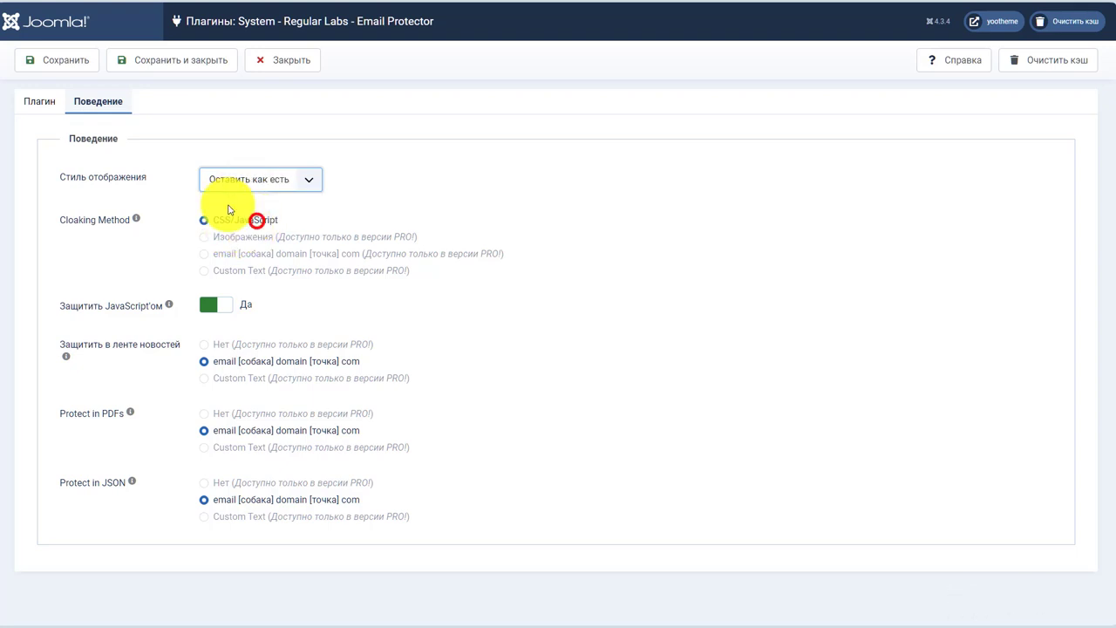
{"action": "left_click", "coordinate": [270, 179]}
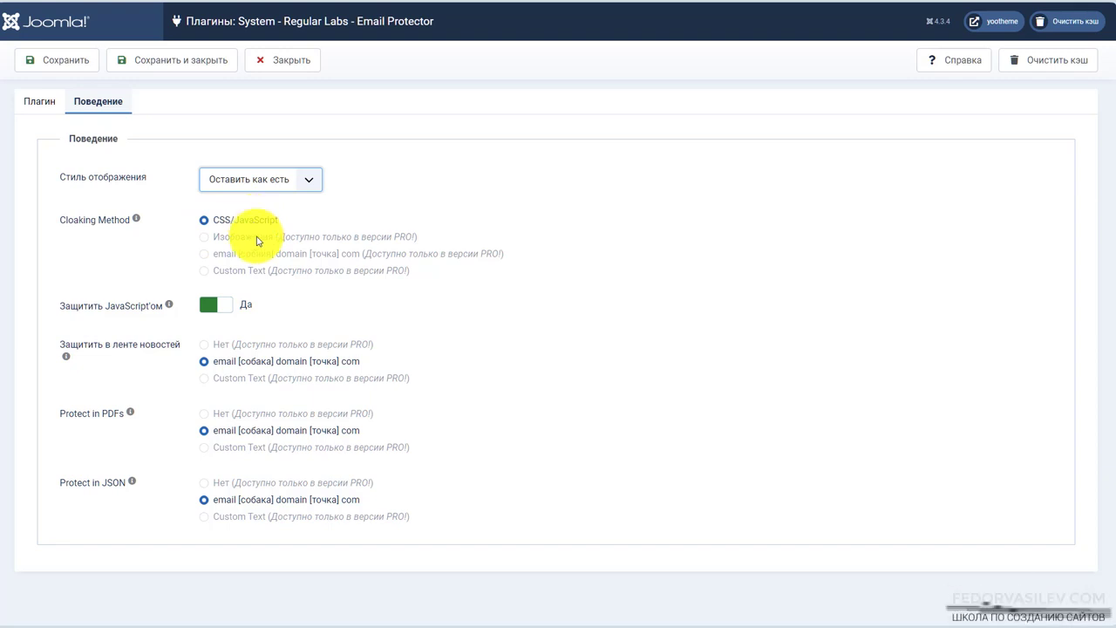
{"action": "left_click_drag", "start_coordinate": [280, 219], "coordinate": [235, 228]}
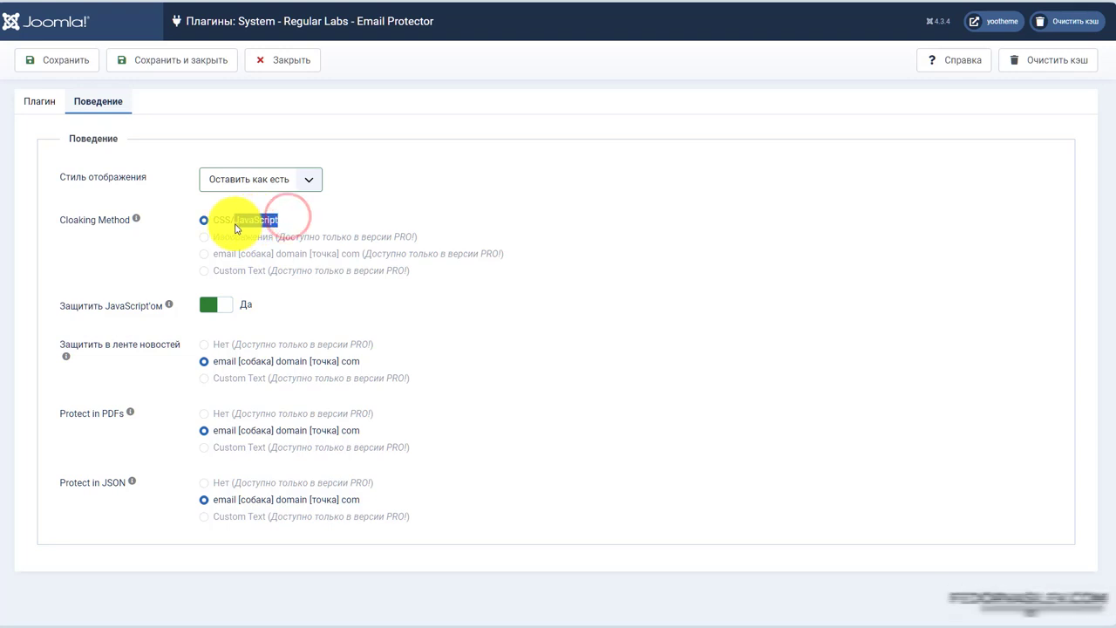
{"action": "left_click", "coordinate": [292, 229]}
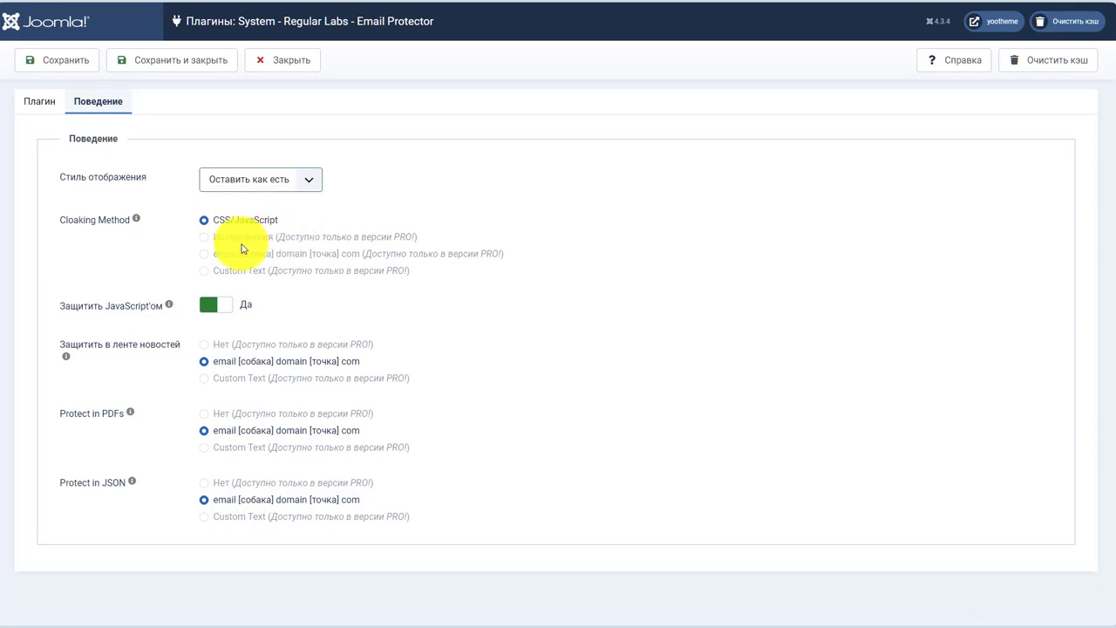
Step: Examine the Cloaking Method options: CSS/JavaScript and the choices reserved for the PRO version
{"action": "left_click_drag", "start_coordinate": [234, 223], "coordinate": [294, 220]}
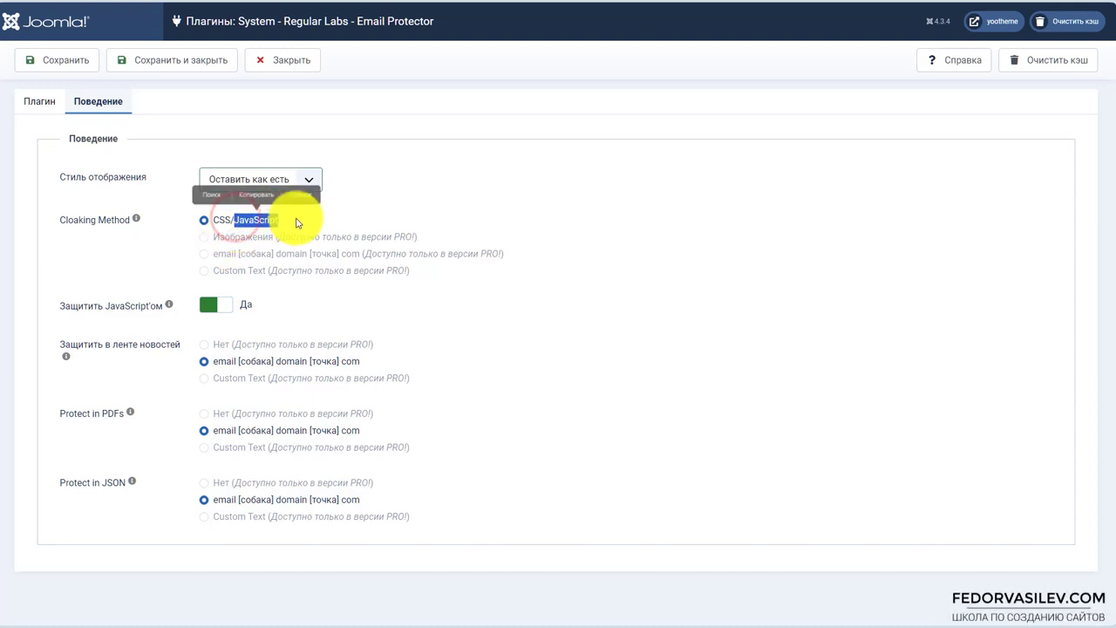
{"action": "left_click", "coordinate": [296, 221]}
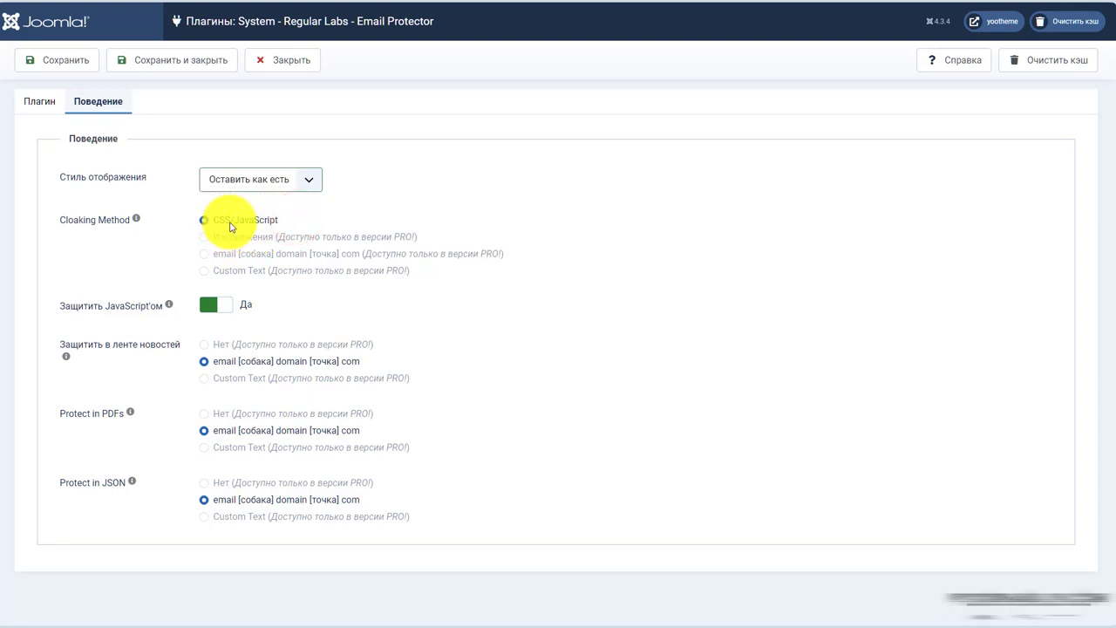
{"action": "left_click_drag", "start_coordinate": [232, 218], "coordinate": [214, 220]}
{"action": "left_click", "coordinate": [294, 220]}
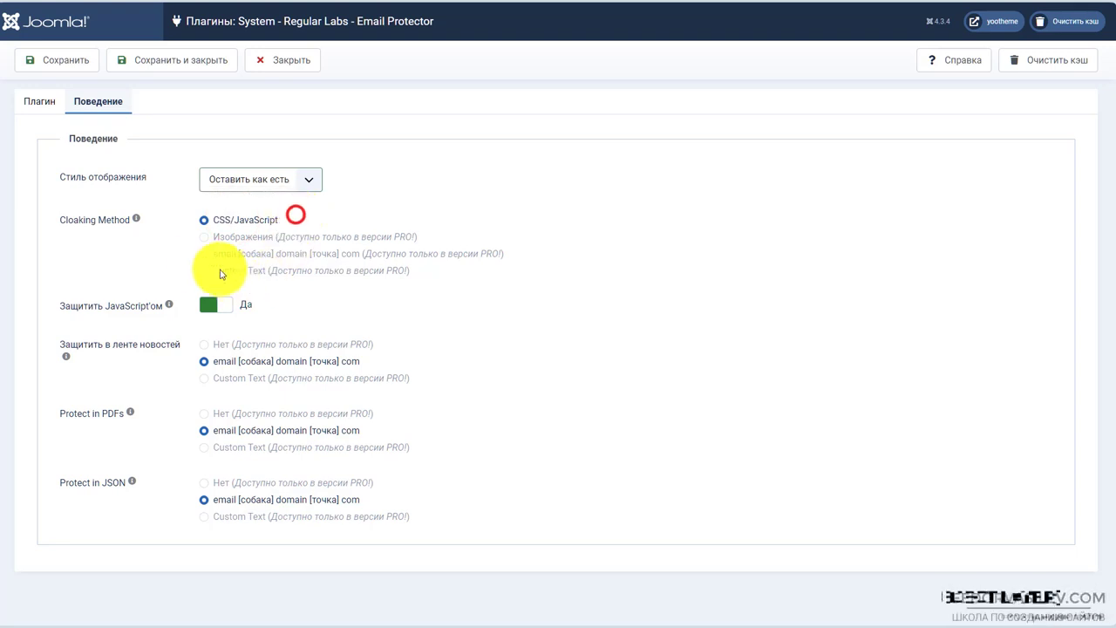
{"action": "double_click", "coordinate": [409, 238]}
{"action": "double_click", "coordinate": [507, 254]}
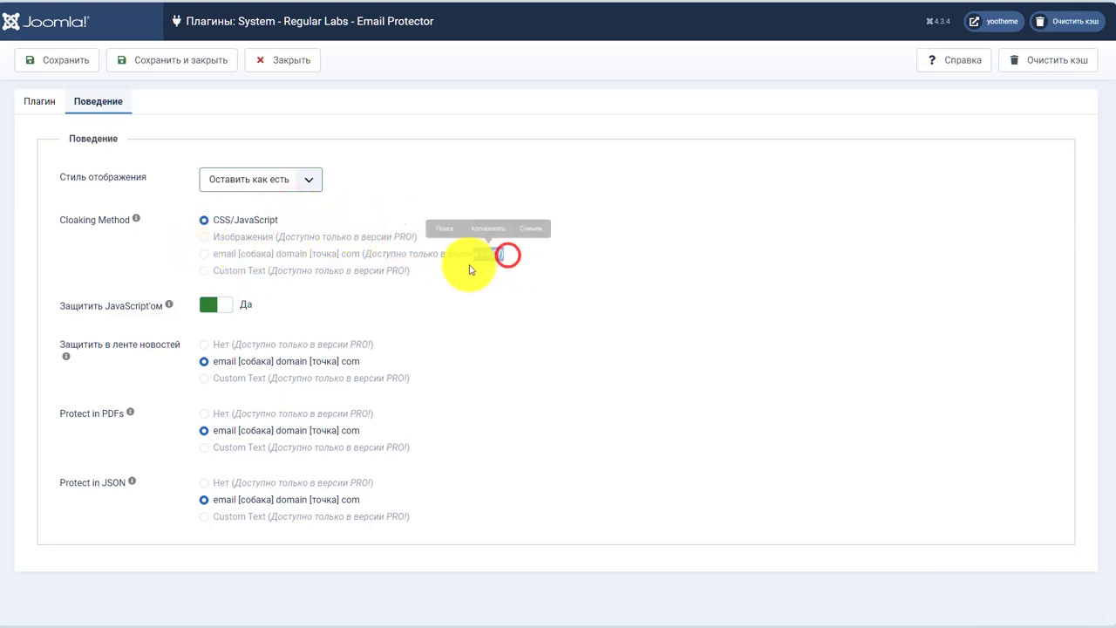
{"action": "left_click", "coordinate": [399, 273]}
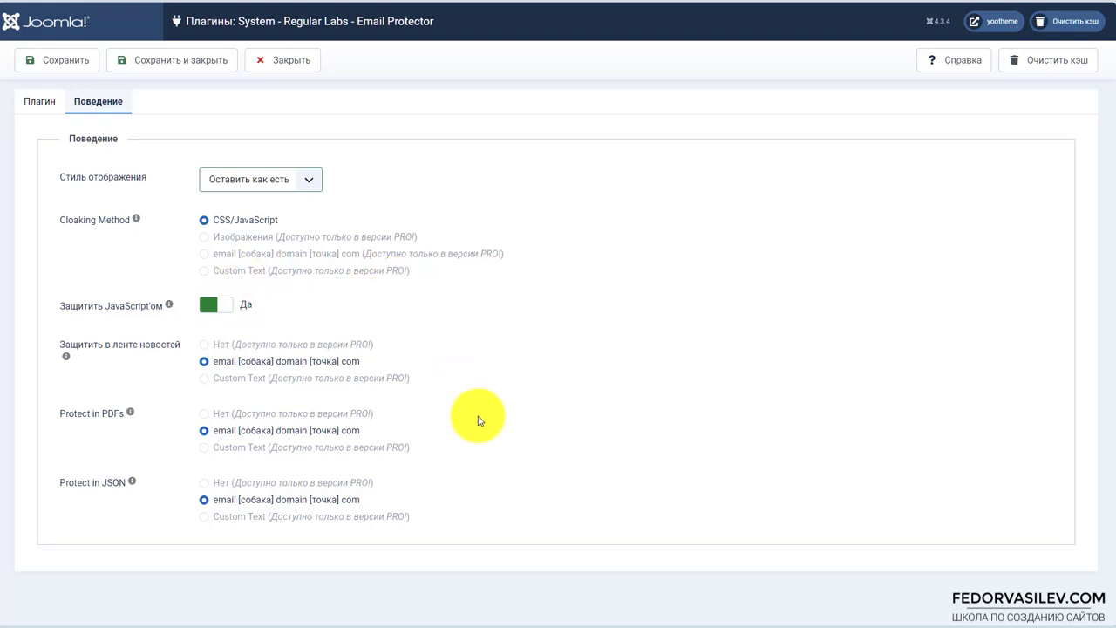
Step: Read the description of "Защитить JavaScript'ом", try switching it to "Нет", and return it to "Да"
{"action": "mouse_move", "coordinate": [168, 306]}
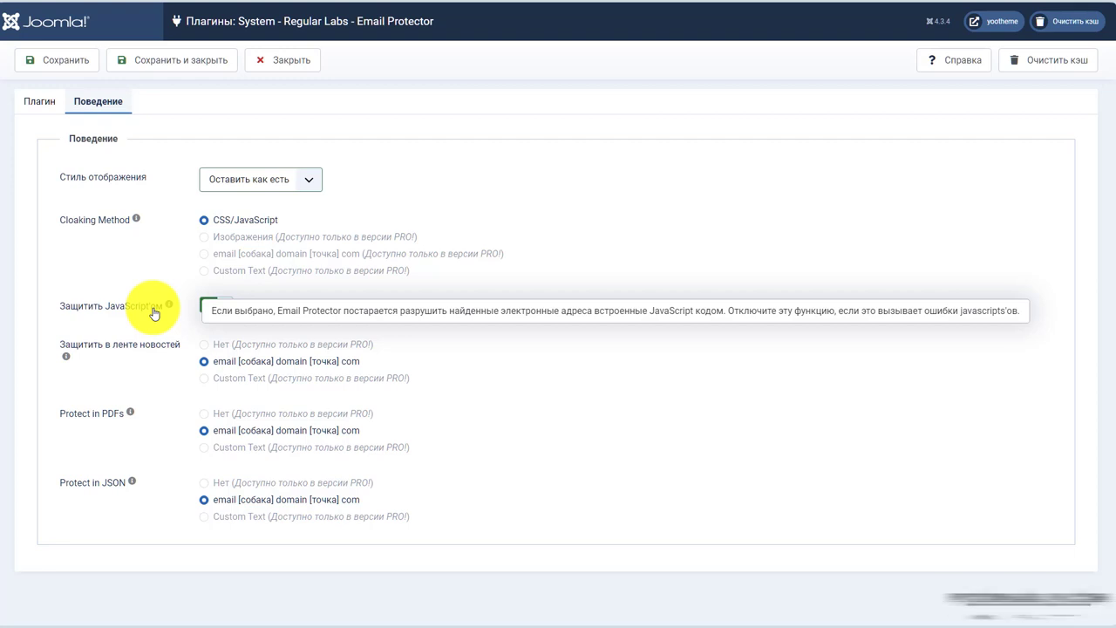
{"action": "left_click", "coordinate": [218, 309]}
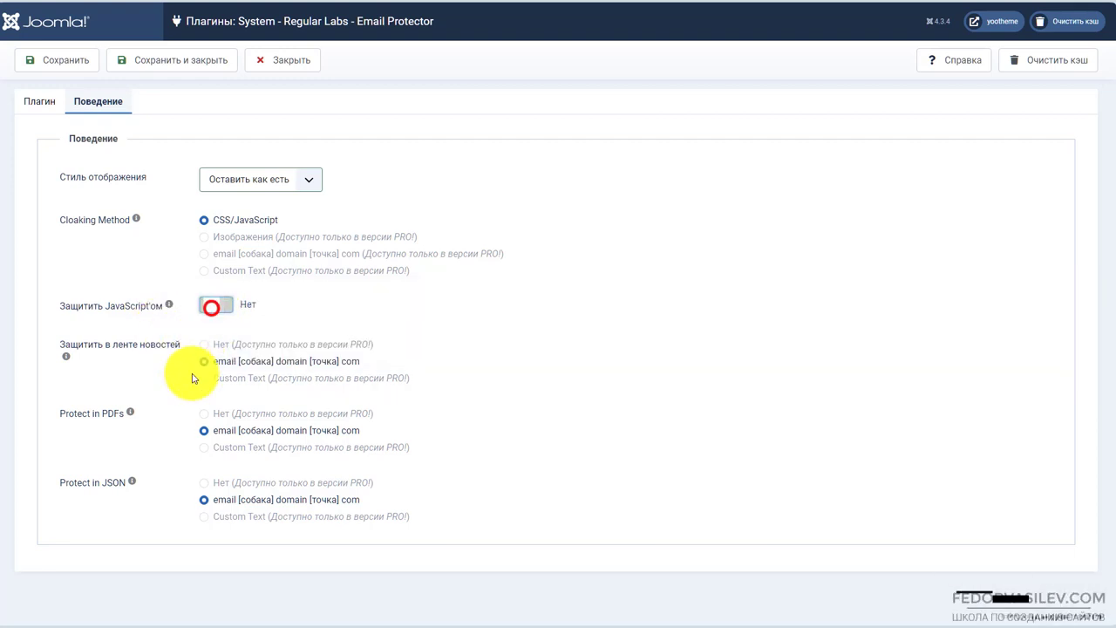
{"action": "left_click", "coordinate": [227, 310]}
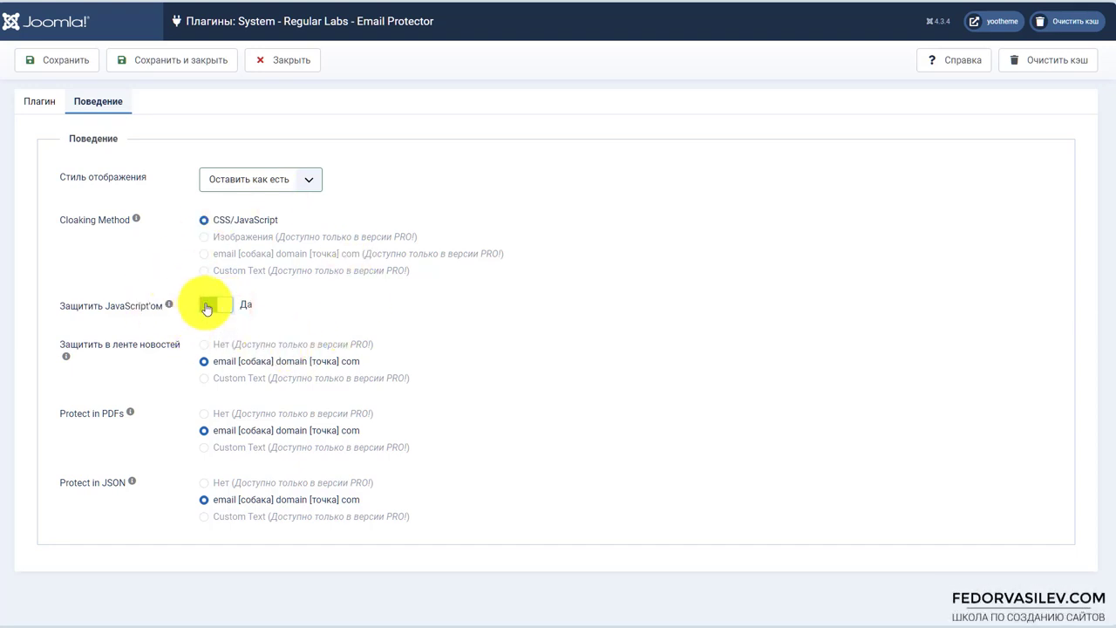
{"action": "left_click", "coordinate": [207, 307]}
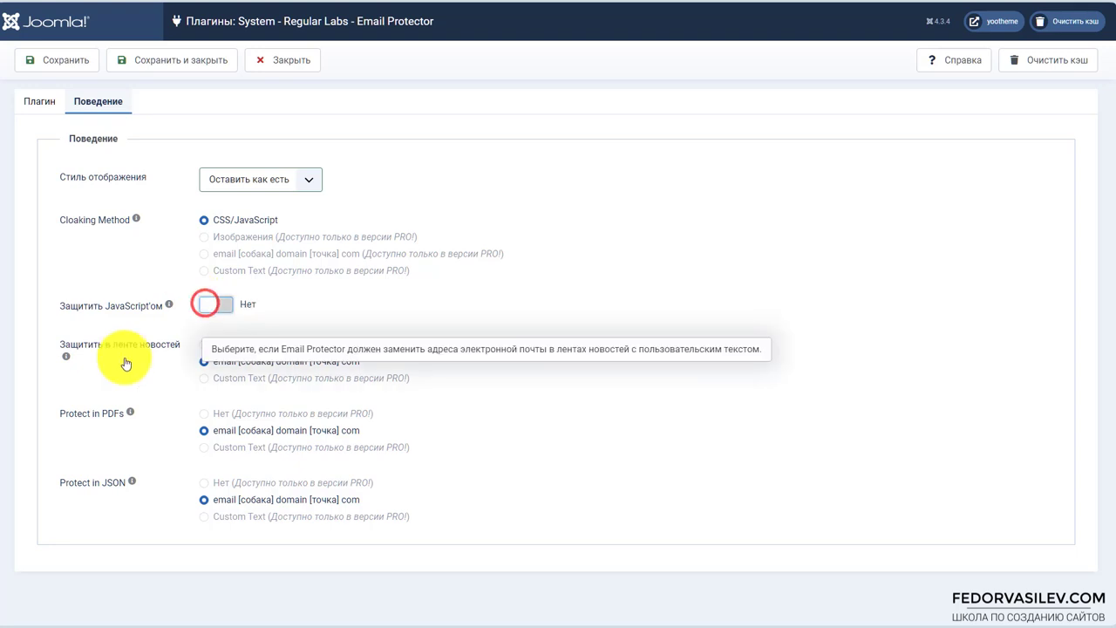
{"action": "left_click", "coordinate": [225, 304]}
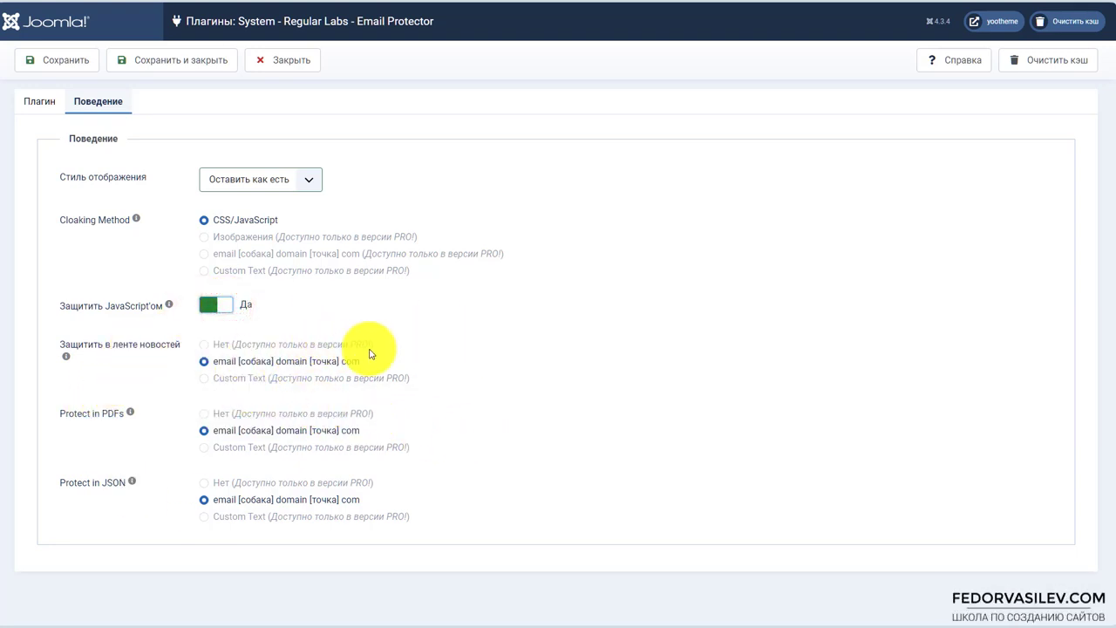
Step: Examine the e-mail replacement options for news feeds (Защитить в ленте новостей) and the description of Protect in PDFs
{"action": "double_click", "coordinate": [369, 345]}
{"action": "double_click", "coordinate": [403, 378]}
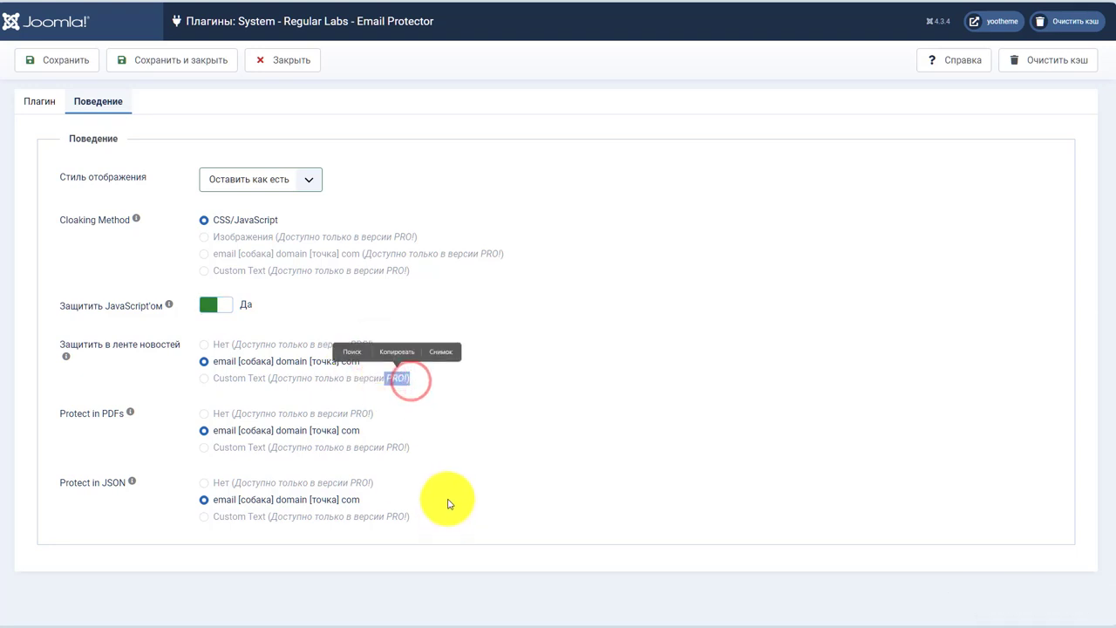
{"action": "left_click", "coordinate": [442, 441]}
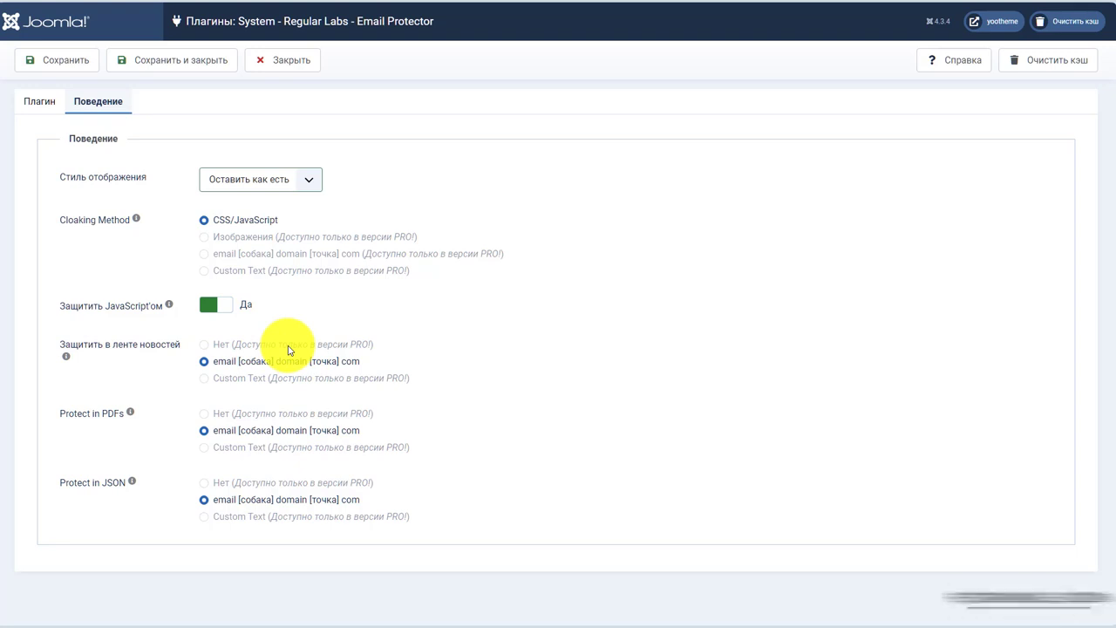
{"action": "left_click_drag", "start_coordinate": [381, 360], "coordinate": [294, 356]}
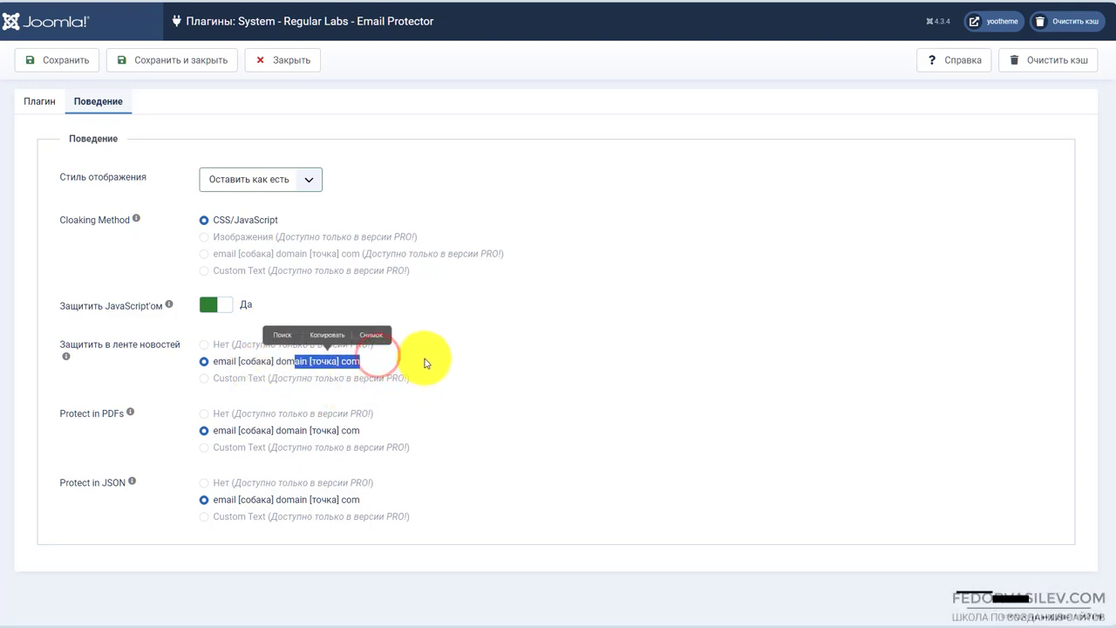
{"action": "left_click", "coordinate": [60, 424]}
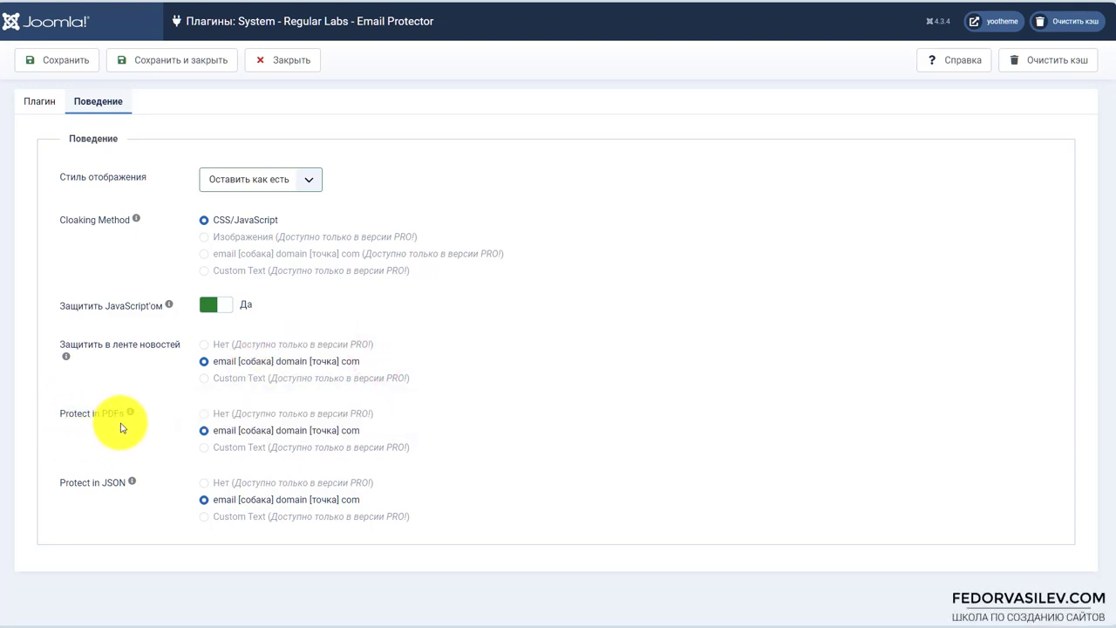
{"action": "left_click_drag", "start_coordinate": [123, 420], "coordinate": [84, 426]}
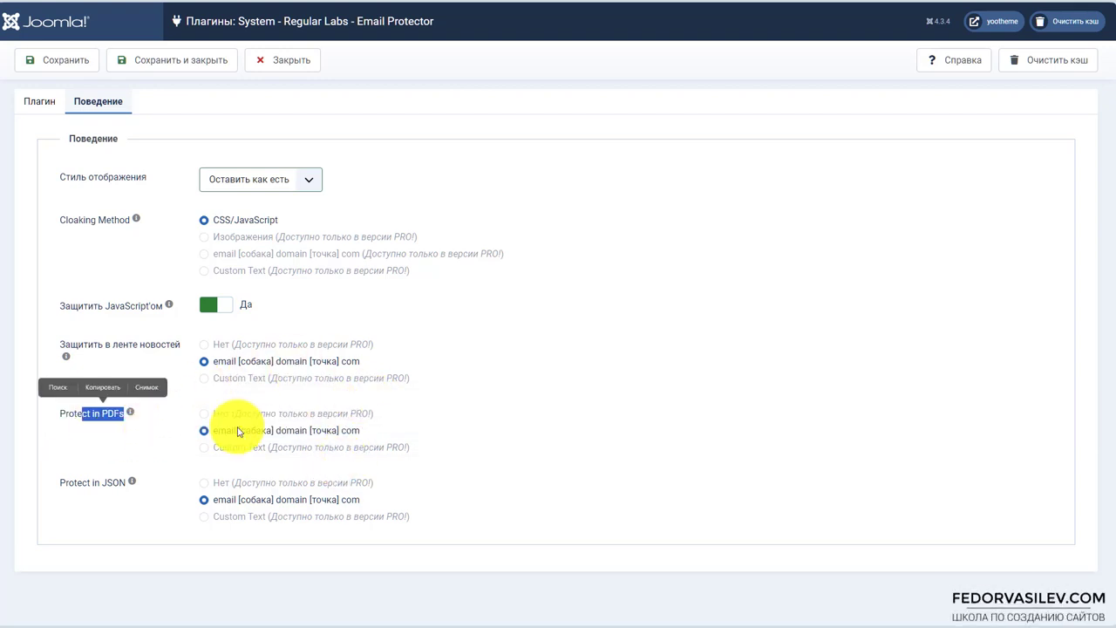
{"action": "left_click", "coordinate": [94, 419]}
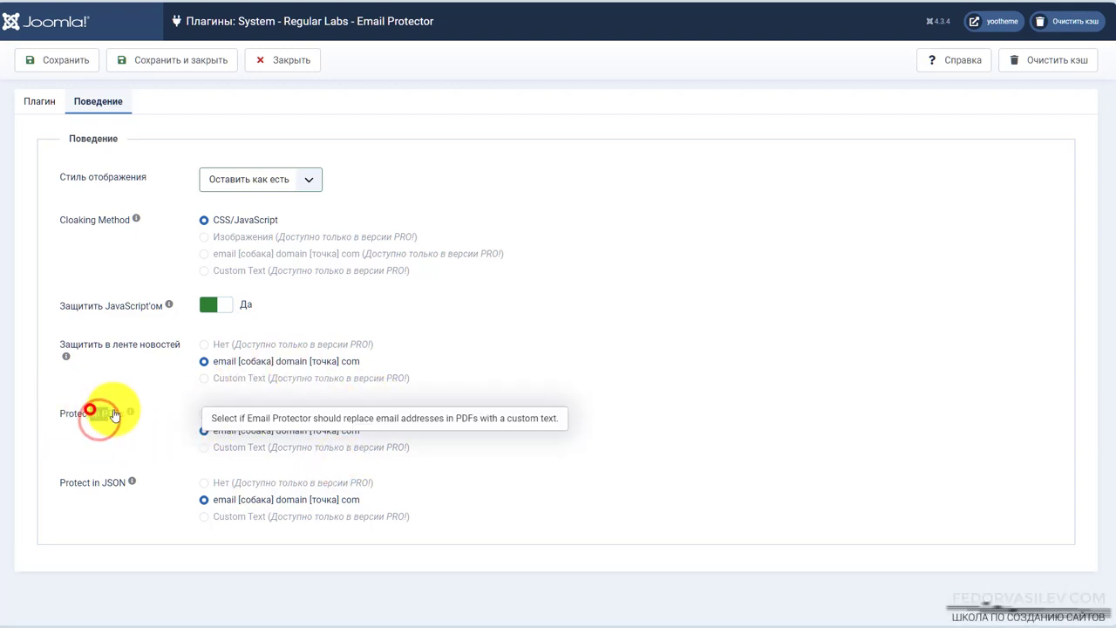
{"action": "left_click", "coordinate": [135, 428]}
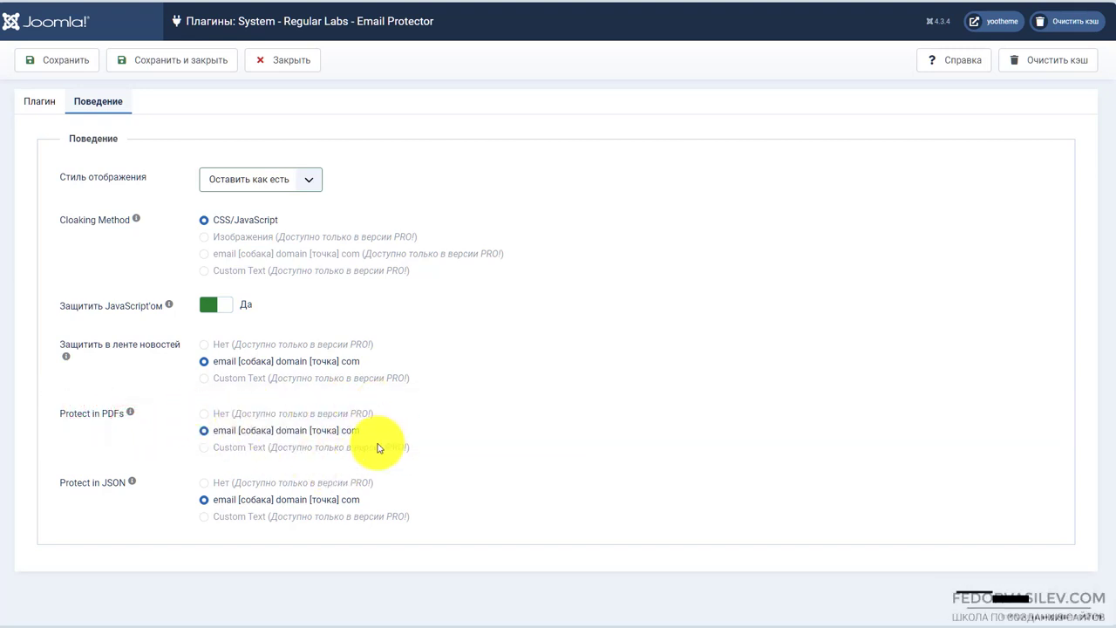
Step: Read the description of Protect in JSON and examine its e-mail replacement options, including the PRO-only ones
{"action": "mouse_move", "coordinate": [63, 488]}
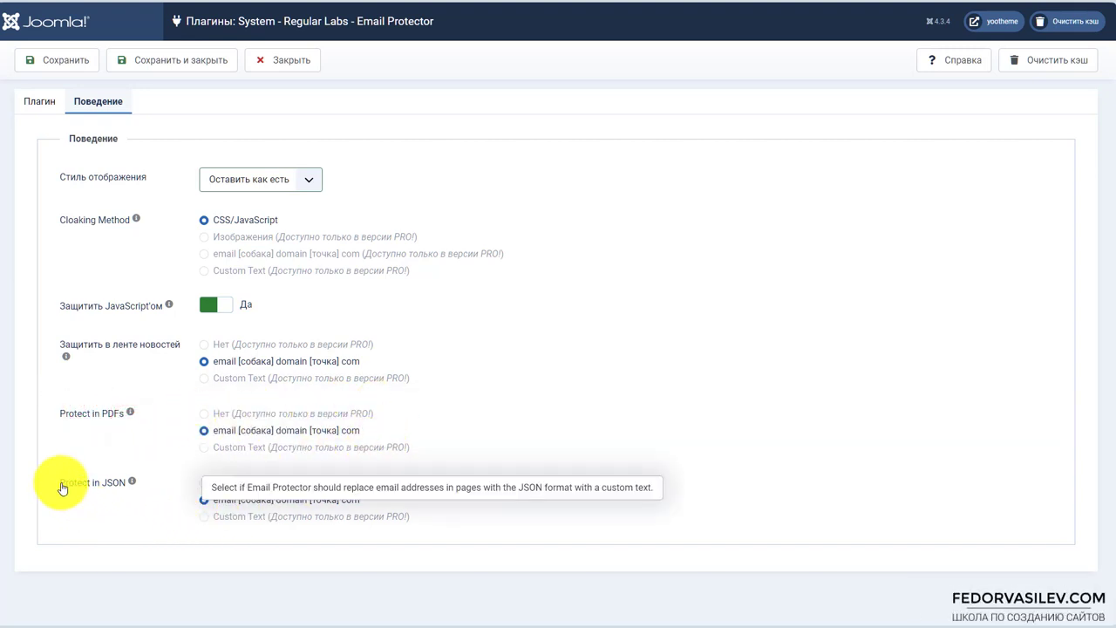
{"action": "left_click_drag", "start_coordinate": [61, 485], "coordinate": [130, 491]}
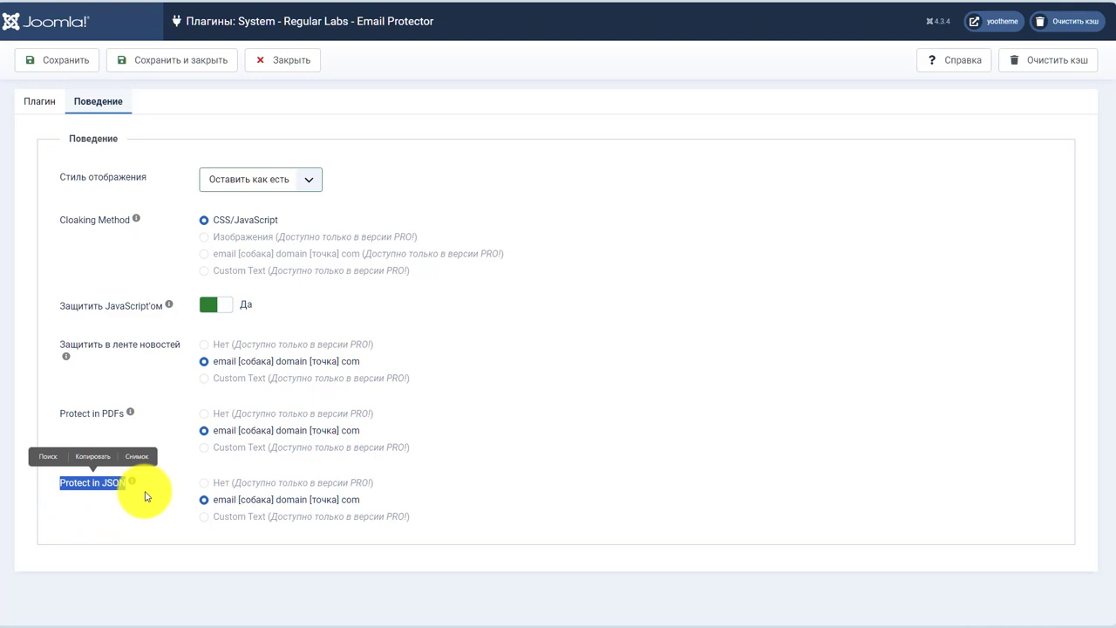
{"action": "left_click", "coordinate": [145, 496]}
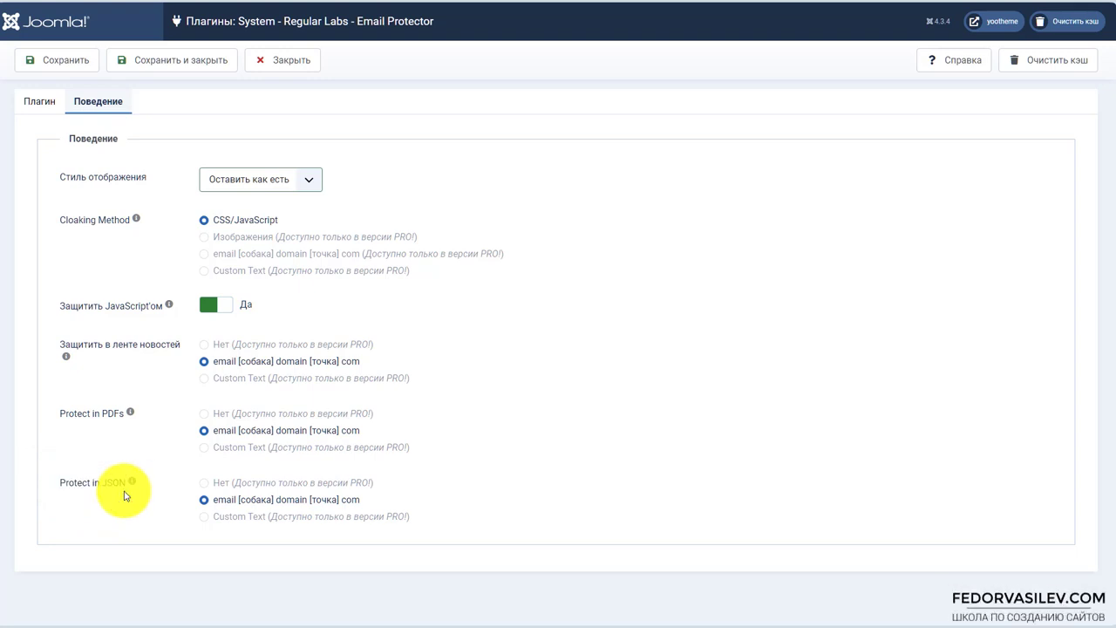
{"action": "left_click_drag", "start_coordinate": [94, 485], "coordinate": [138, 494]}
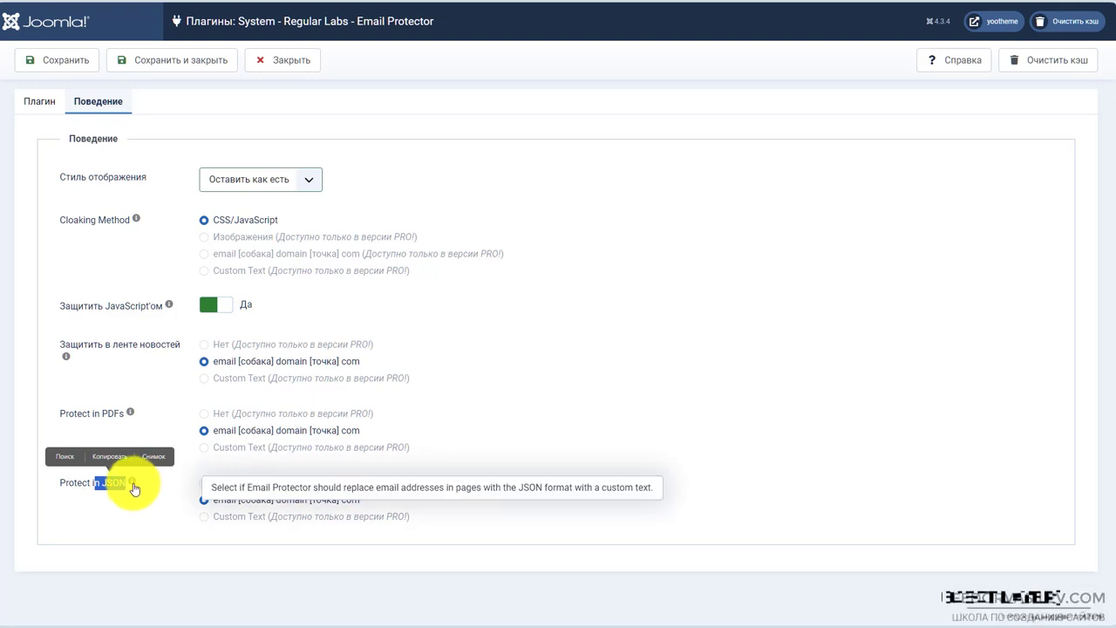
{"action": "left_click", "coordinate": [149, 494]}
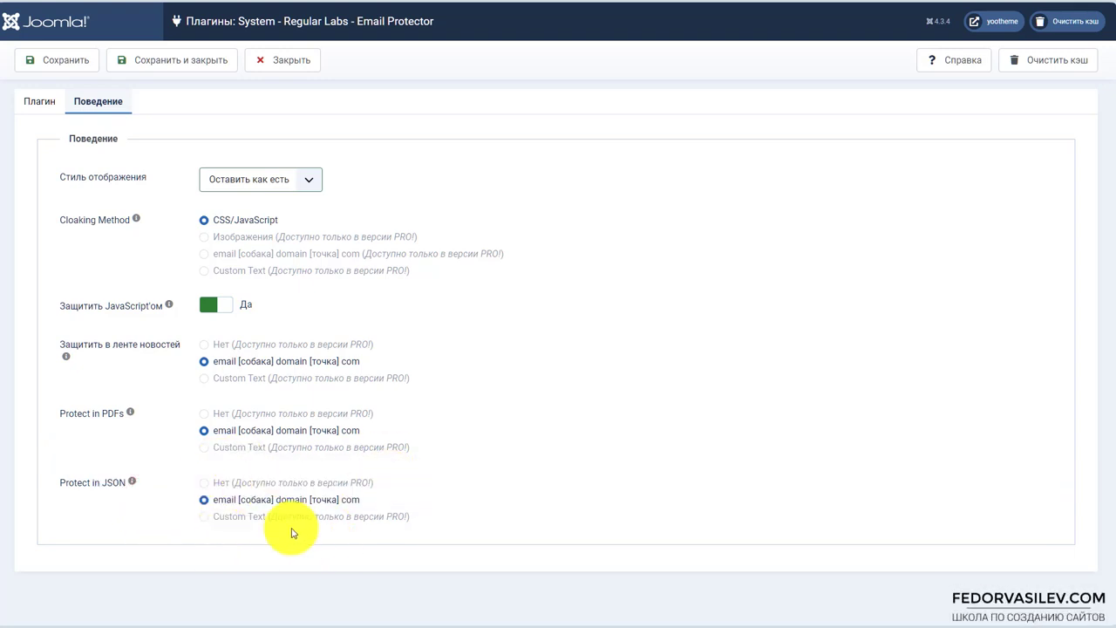
{"action": "double_click", "coordinate": [376, 481]}
{"action": "left_click_drag", "start_coordinate": [425, 517], "coordinate": [384, 521]}
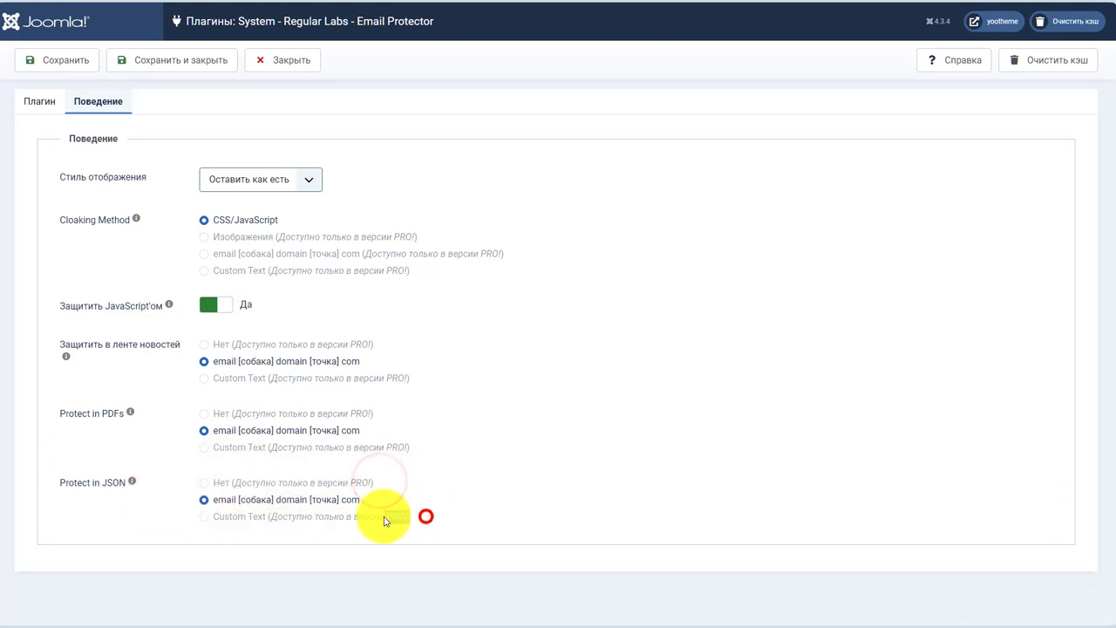
{"action": "left_click", "coordinate": [212, 521]}
{"action": "left_click_drag", "start_coordinate": [214, 499], "coordinate": [286, 502]}
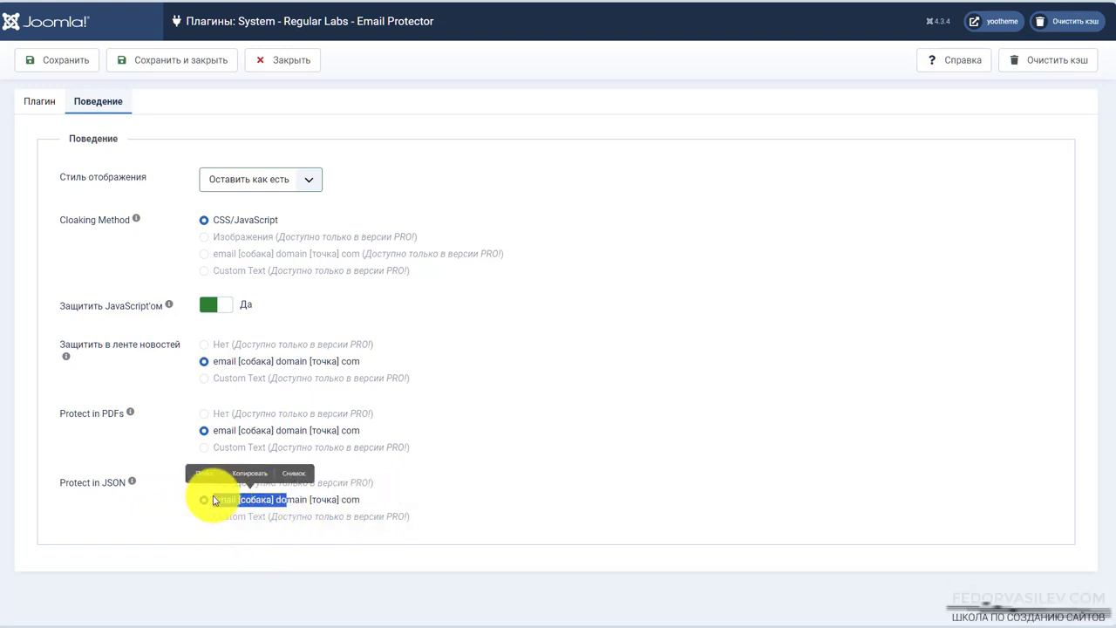
{"action": "left_click", "coordinate": [198, 497]}
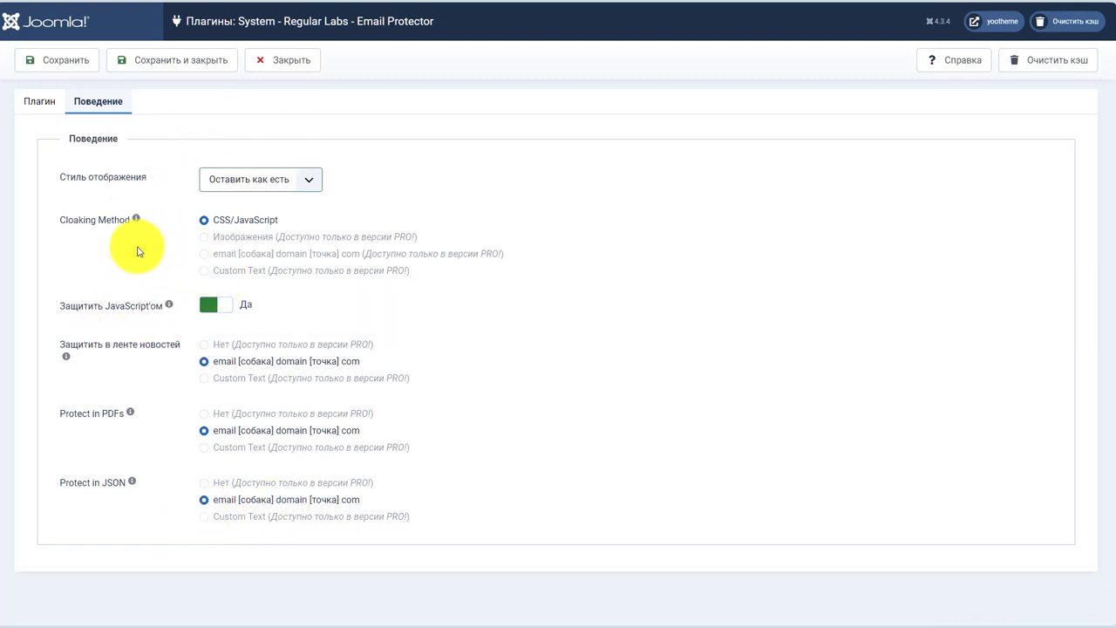
Step: Review the CSS/JavaScript choice under Cloaking Method and go back to the plugin's general settings (Плагин)
{"action": "left_click", "coordinate": [142, 218]}
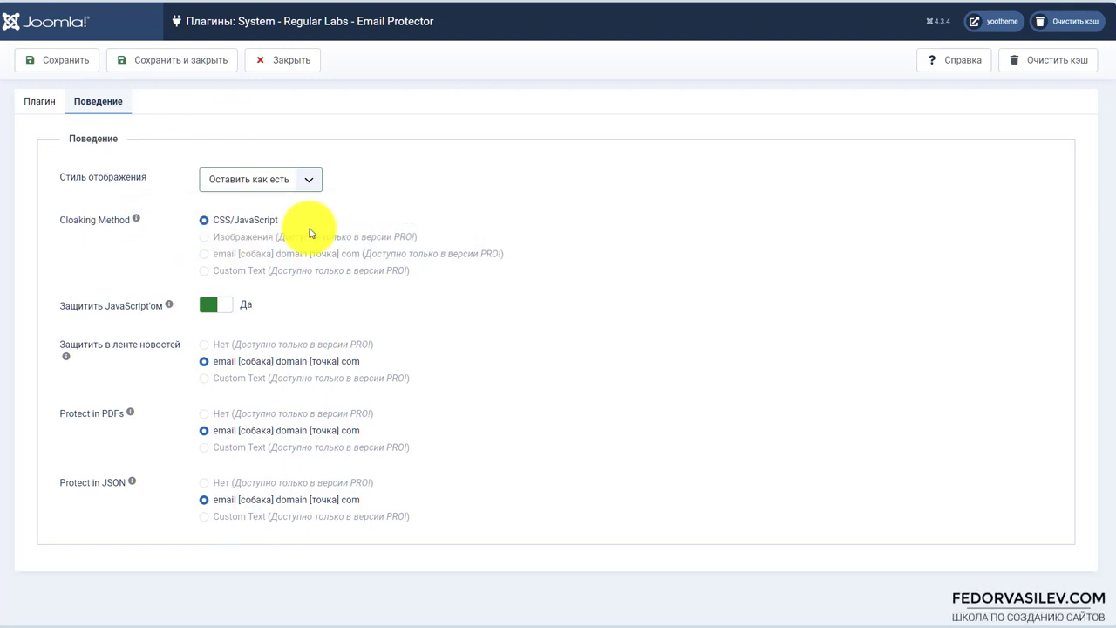
{"action": "left_click_drag", "start_coordinate": [309, 224], "coordinate": [209, 227]}
{"action": "left_click", "coordinate": [330, 295]}
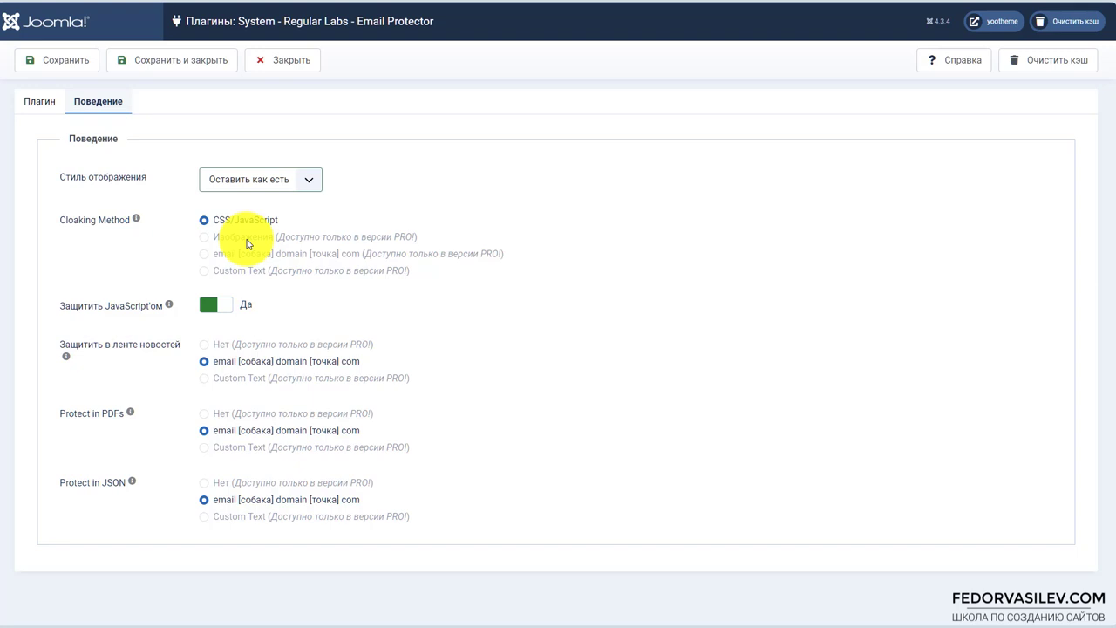
{"action": "left_click", "coordinate": [36, 102]}
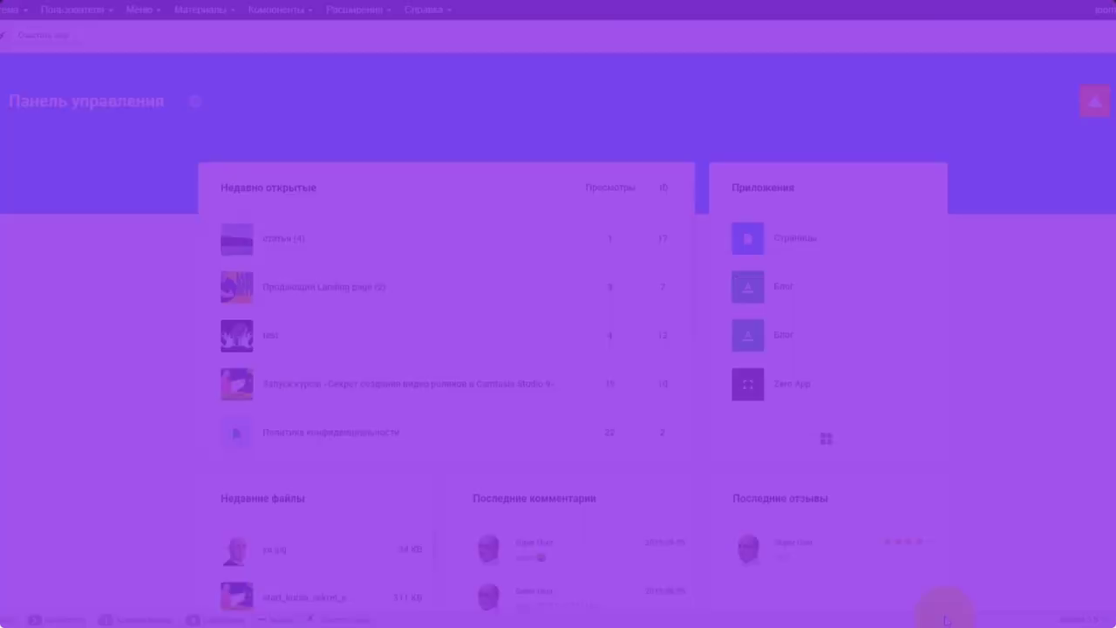
{"action": "left_click", "coordinate": [1097, 101]}
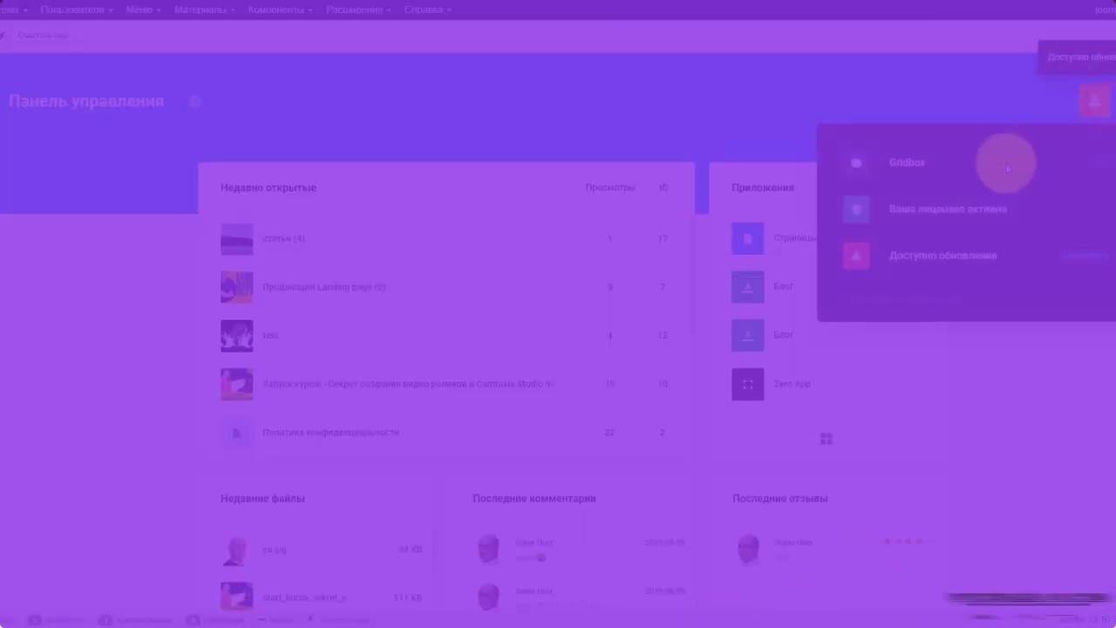
{"action": "left_click", "coordinate": [923, 222]}
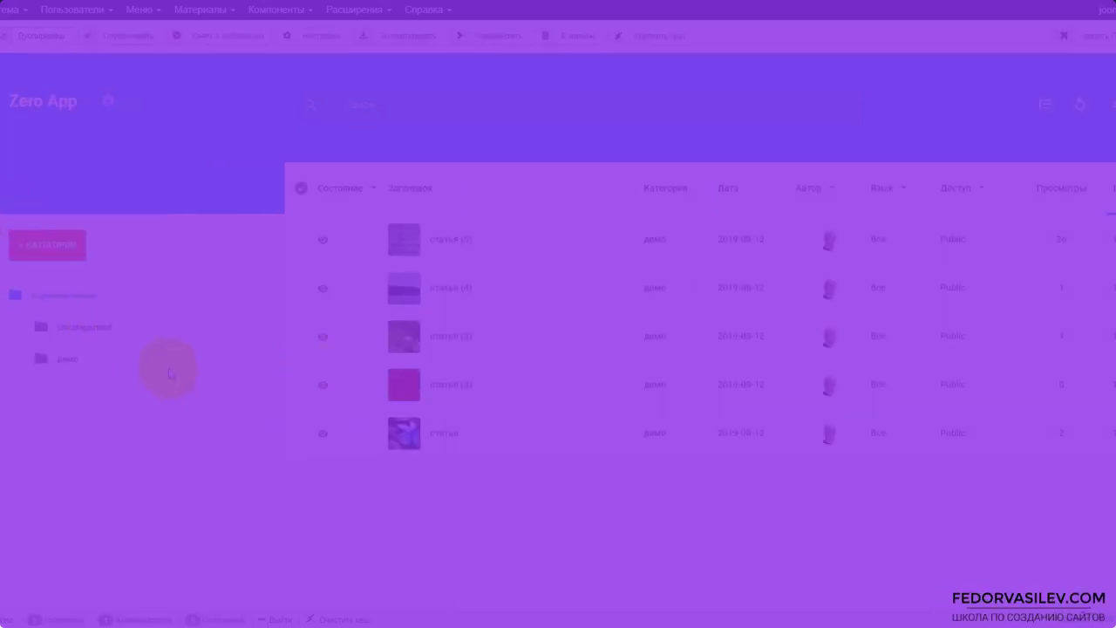
{"action": "left_click", "coordinate": [108, 103]}
{"action": "left_click", "coordinate": [117, 260]}
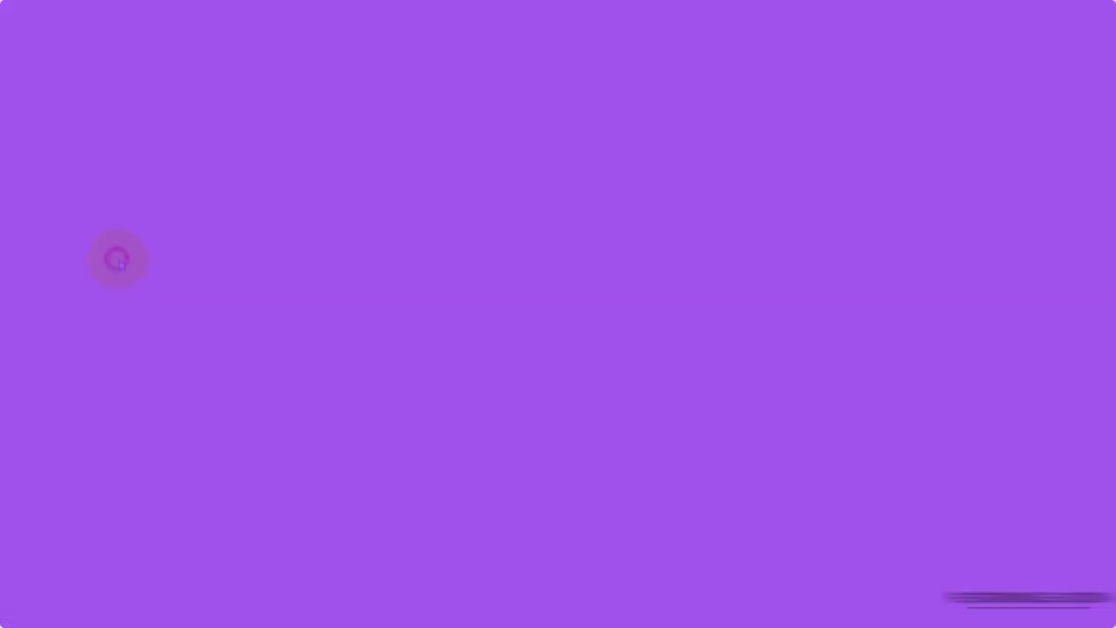